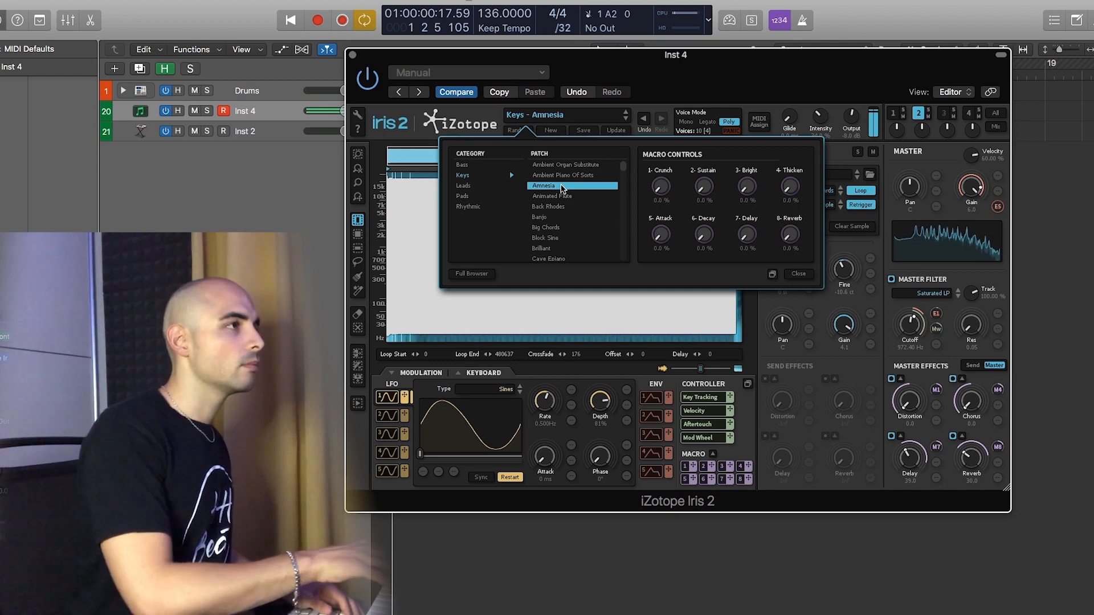
Audition the Keys patches Back Rhodes, Banjo, Big Chords, Block Sine, Brilliant, Cave Epiano and Cellic Phantastic in Iris 2.
{"action": "left_click", "coordinate": [566, 207]}
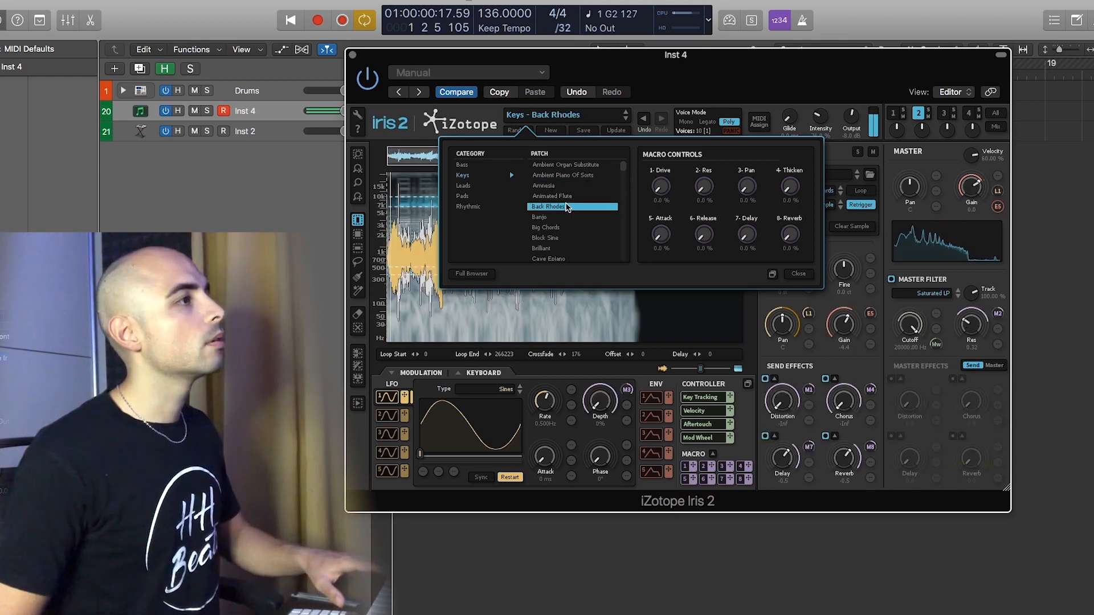
{"action": "left_click", "coordinate": [571, 218]}
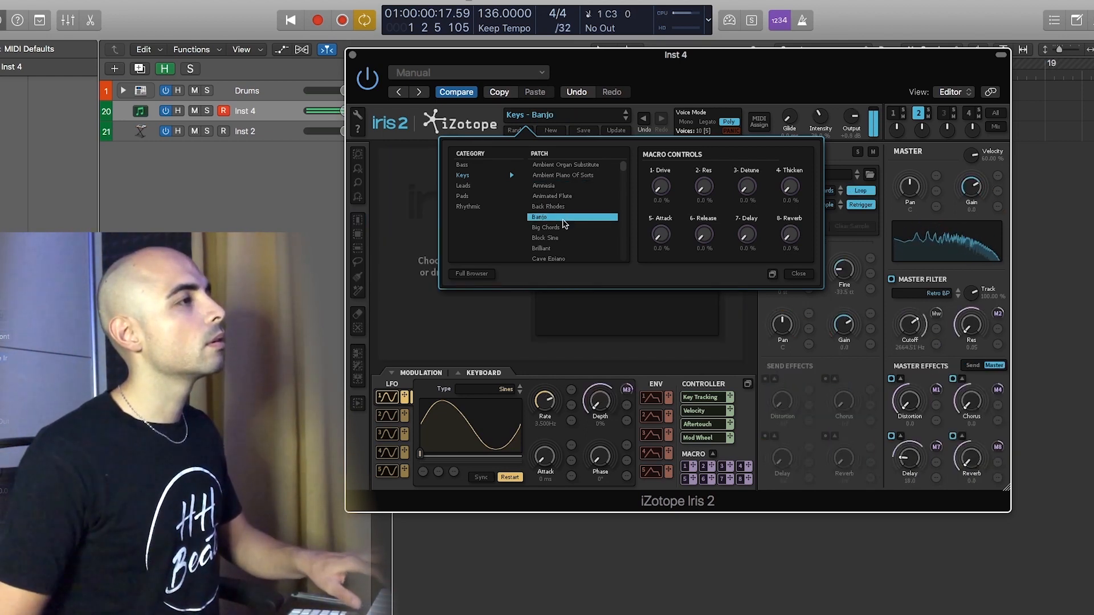
{"action": "left_click", "coordinate": [557, 229]}
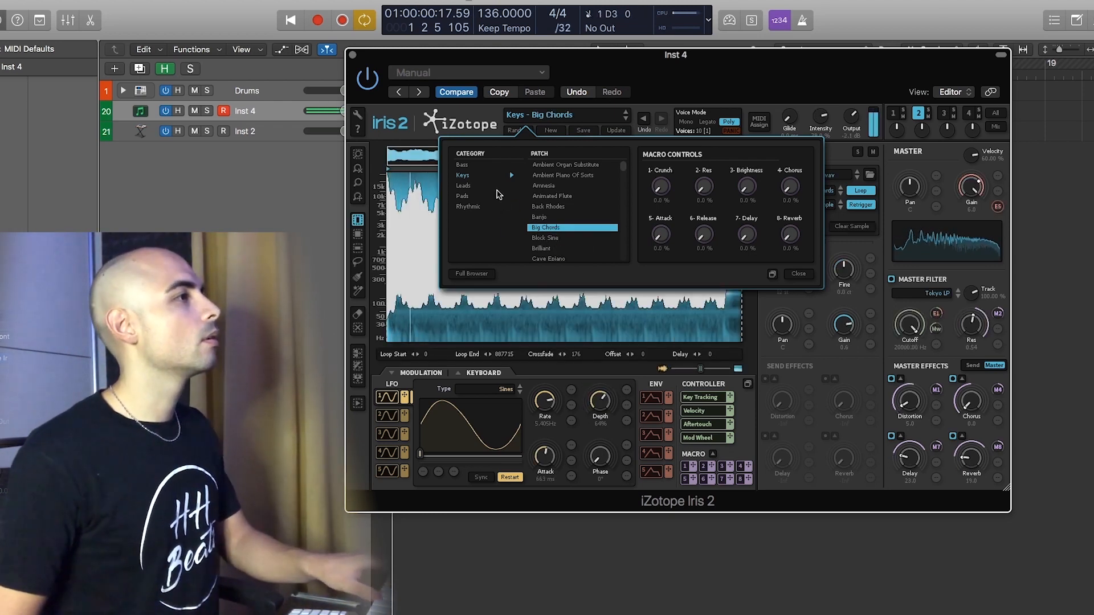
{"action": "scroll", "coordinate": [557, 224], "scroll_direction": "down", "scroll_amount": 1}
{"action": "left_click", "coordinate": [557, 220]}
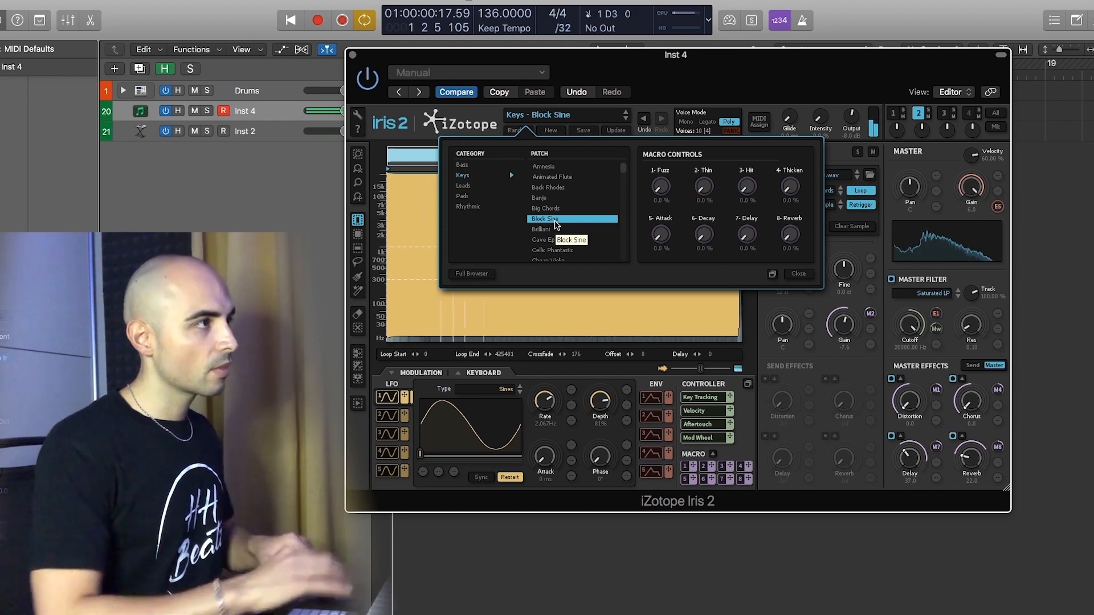
{"action": "left_click", "coordinate": [558, 230]}
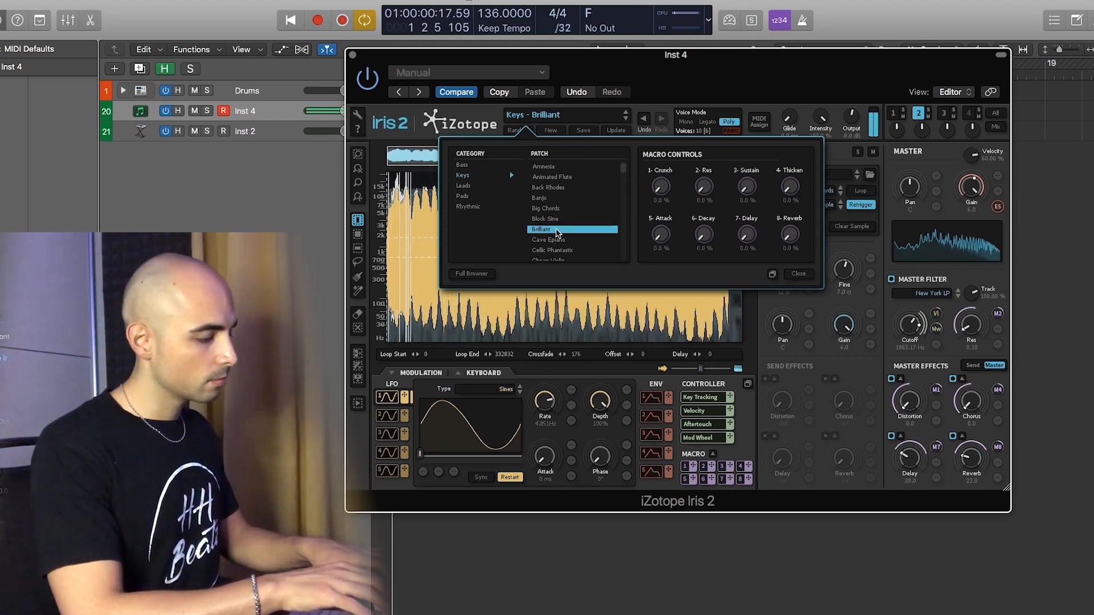
{"action": "left_click", "coordinate": [558, 241]}
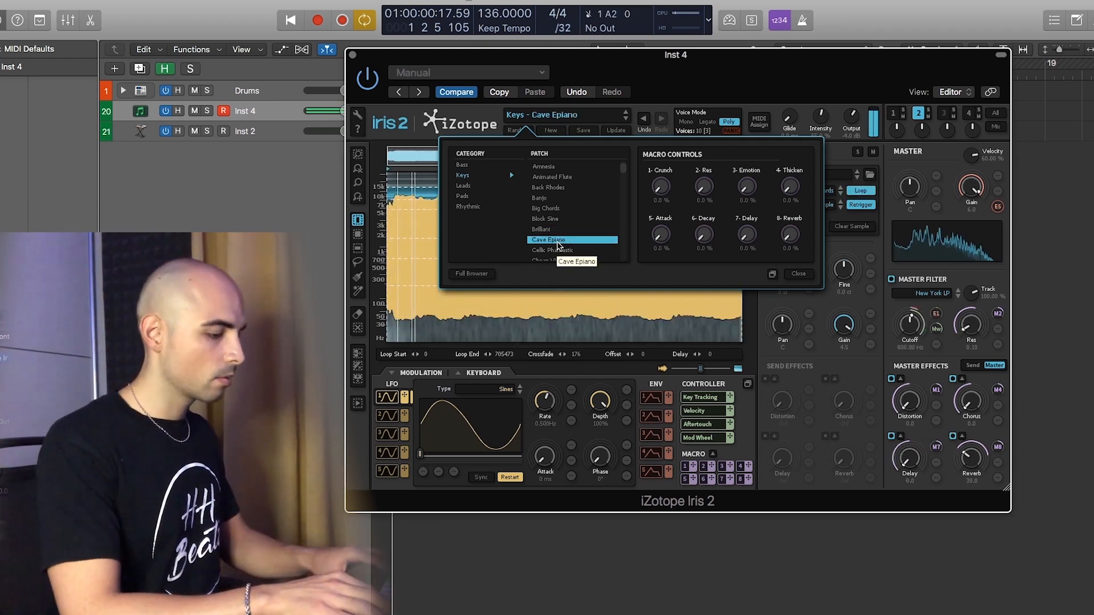
{"action": "left_click", "coordinate": [560, 251]}
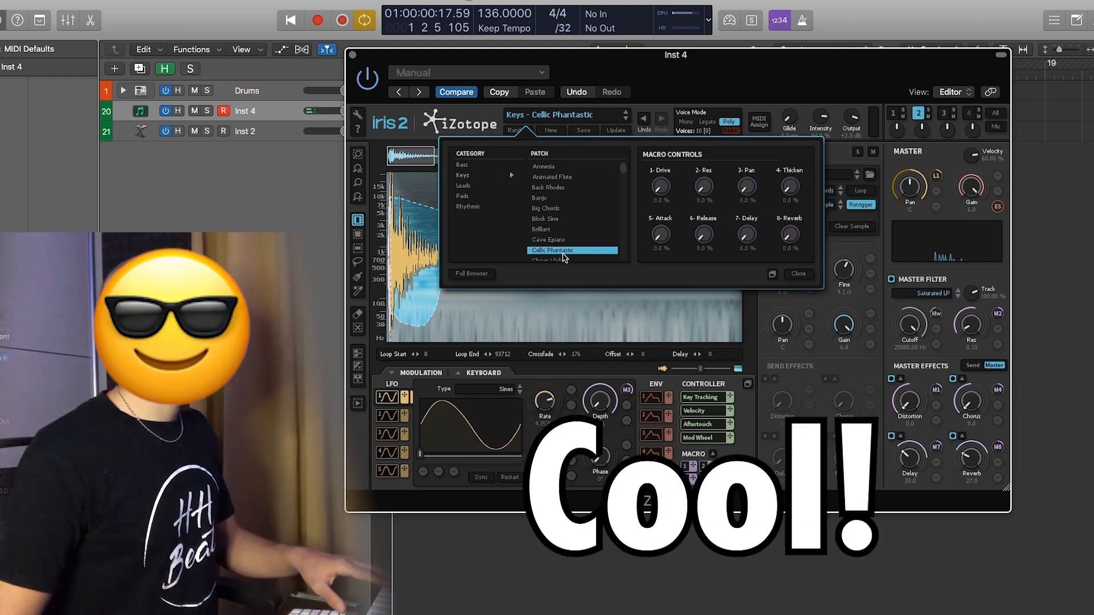
Compare the Chewbacca on Acid and Block Sine patches, and load Big Chords for Inst 4.
{"action": "scroll", "coordinate": [568, 249], "scroll_direction": "down", "scroll_amount": 2}
{"action": "left_click", "coordinate": [562, 251]}
{"action": "scroll", "coordinate": [562, 250], "scroll_direction": "up", "scroll_amount": 1}
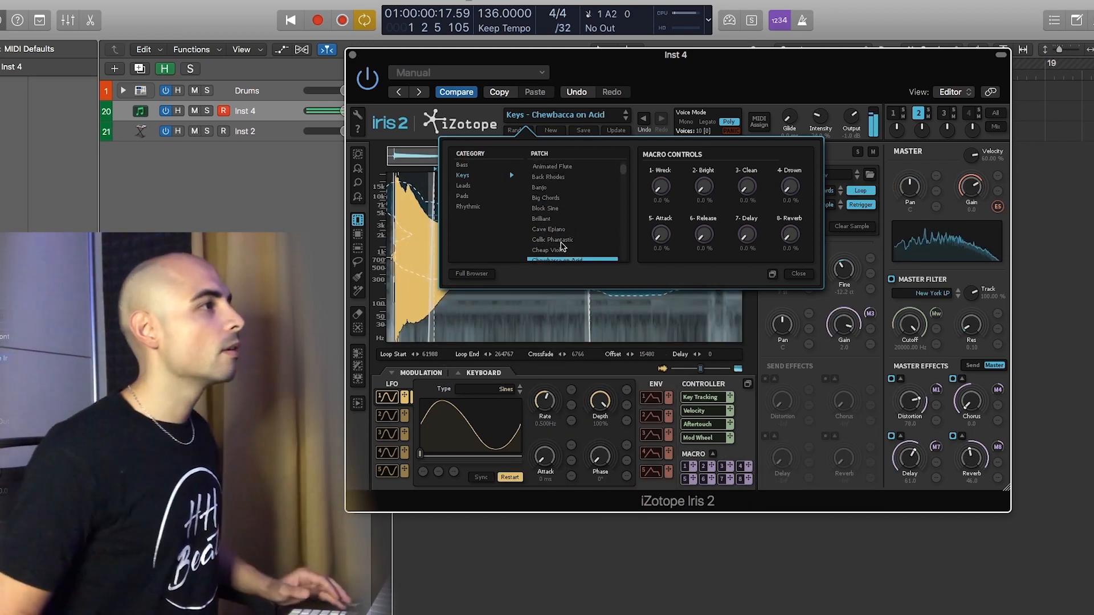
{"action": "scroll", "coordinate": [565, 194], "scroll_direction": "up", "scroll_amount": 1}
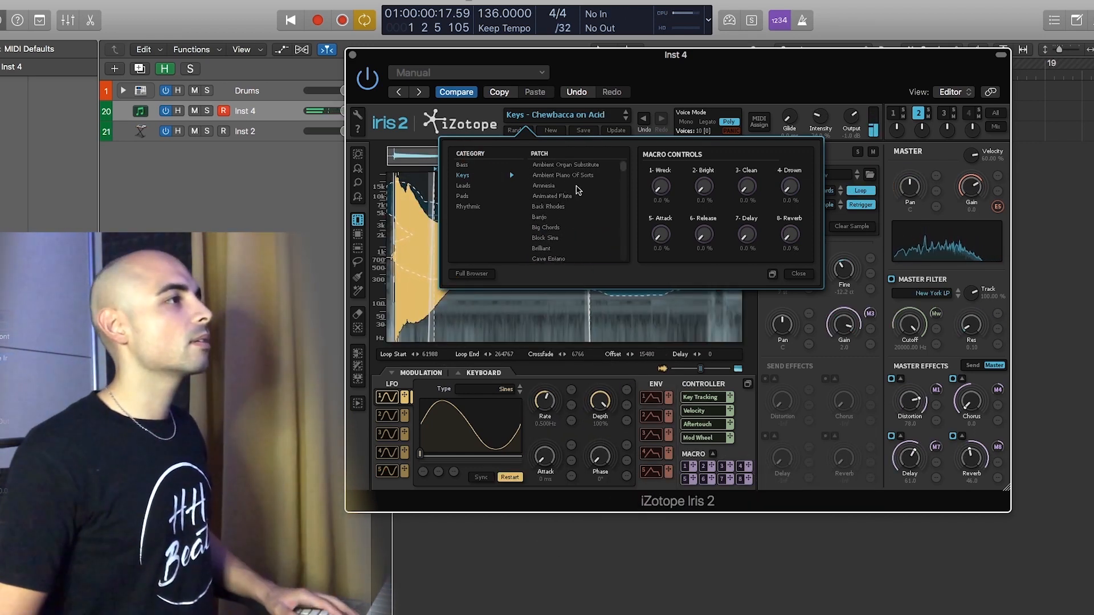
{"action": "left_click", "coordinate": [562, 240]}
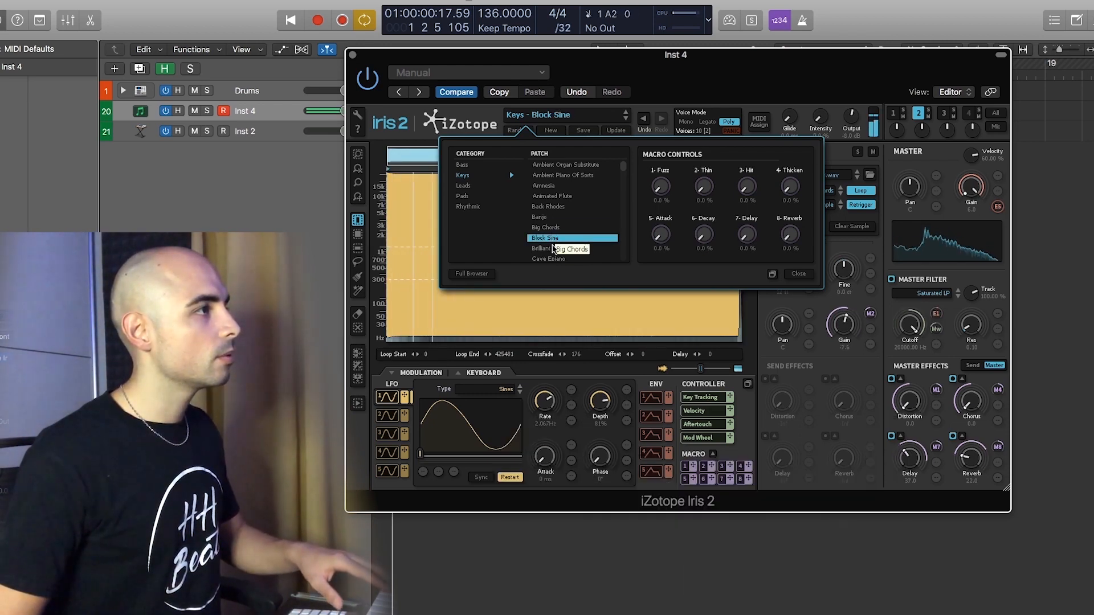
{"action": "left_click", "coordinate": [556, 229]}
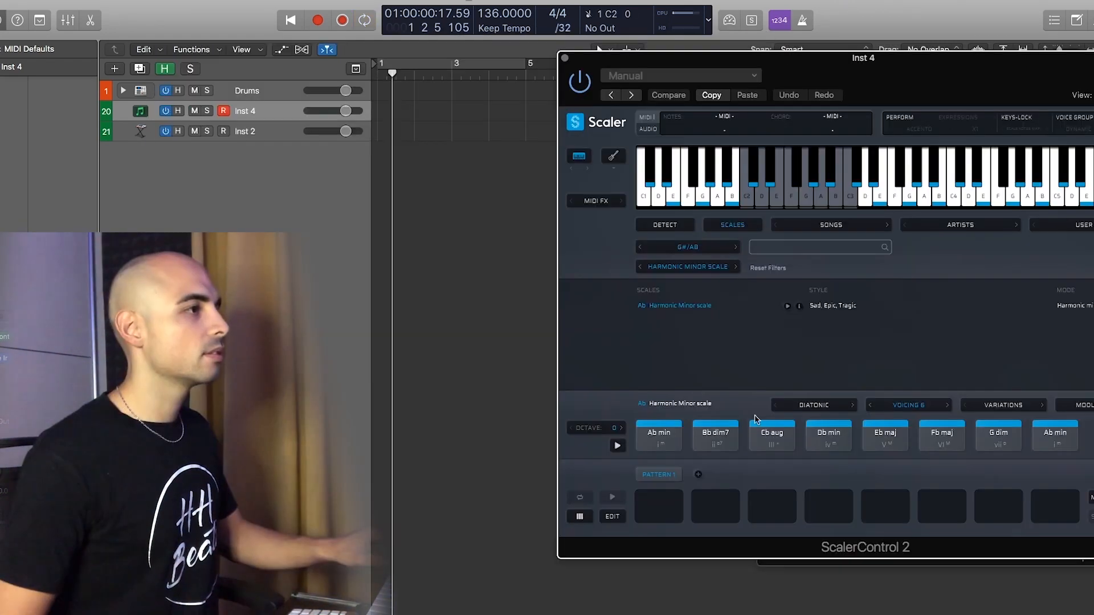
Try out the Ab min chord from Scaler in the arrangement, and clear the chord regions from the Inst 2 track.
{"action": "left_click_drag", "start_coordinate": [659, 440], "coordinate": [407, 145]}
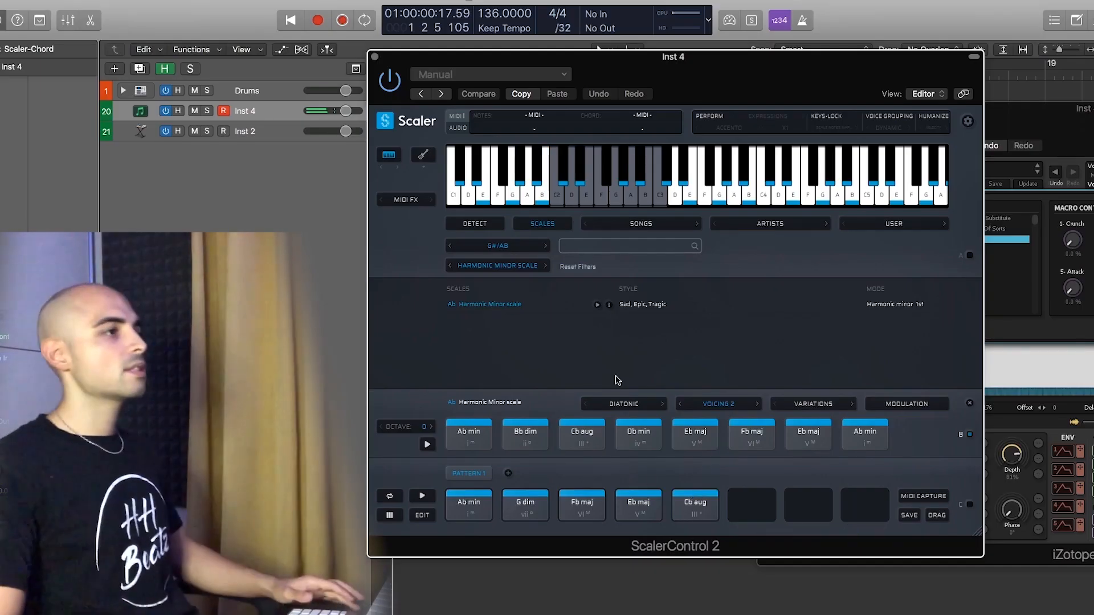
{"action": "left_click_drag", "start_coordinate": [473, 62], "coordinate": [797, 61]}
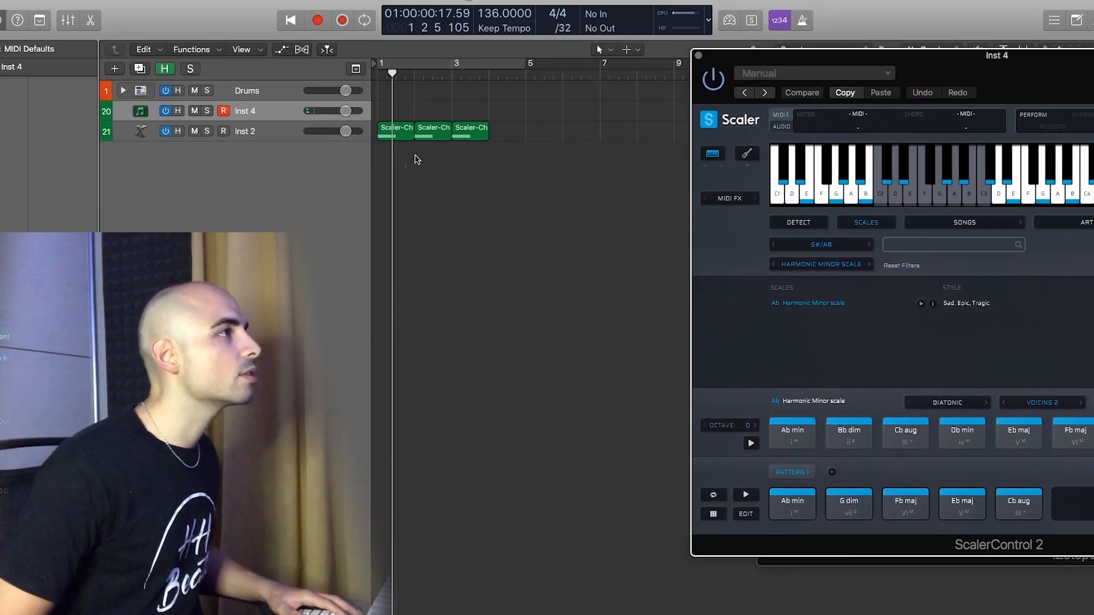
{"action": "left_click_drag", "start_coordinate": [418, 160], "coordinate": [530, 105]}
{"action": "key", "text": "Delete"}
Place the Scaler pattern chords Ab min, G dim, Fb maj, Eb maj and Cb aug on the Inst 2 track, one per bar from bar 1.
{"action": "left_click_drag", "start_coordinate": [809, 516], "coordinate": [736, 481]}
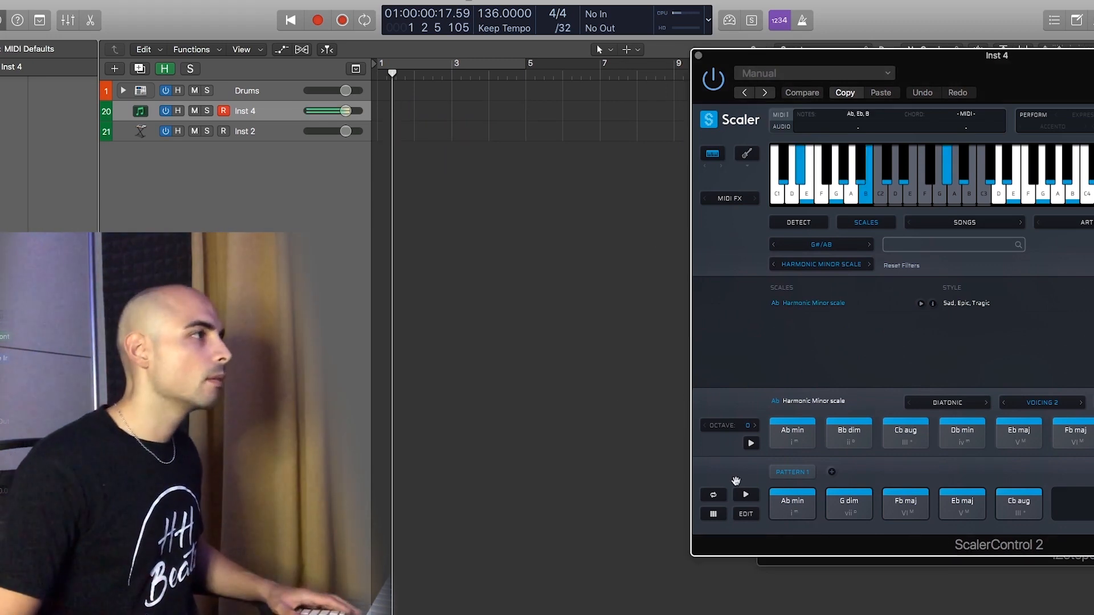
{"action": "left_click_drag", "start_coordinate": [401, 124], "coordinate": [422, 134]}
{"action": "left_click", "coordinate": [844, 506]}
{"action": "left_click", "coordinate": [899, 509]}
{"action": "left_click_drag", "start_coordinate": [899, 510], "coordinate": [553, 318]}
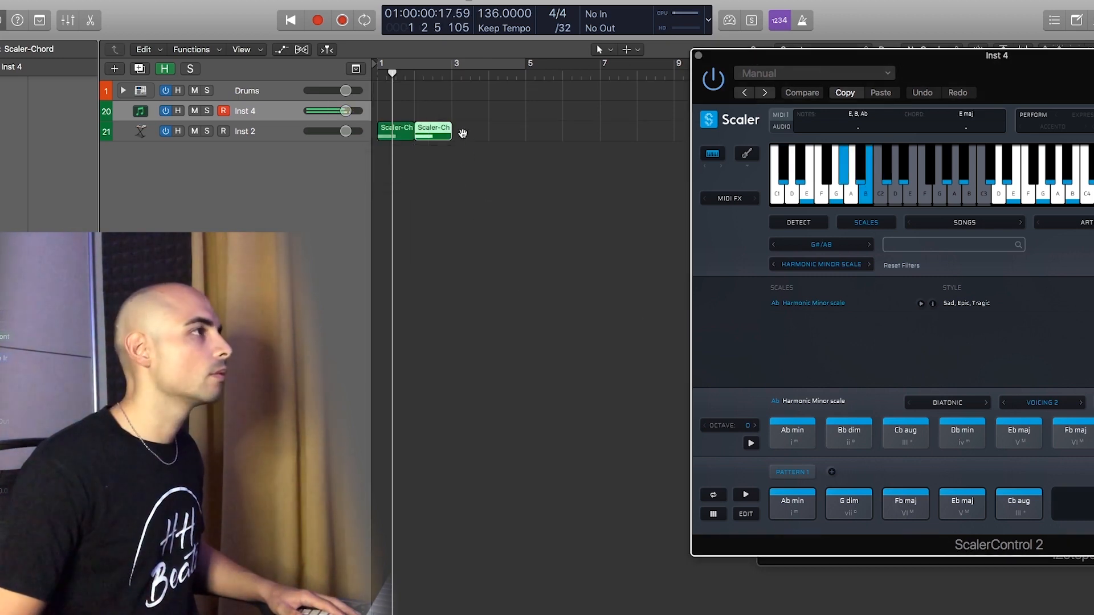
{"action": "left_click_drag", "start_coordinate": [463, 133], "coordinate": [491, 136]}
{"action": "left_click", "coordinate": [969, 511]}
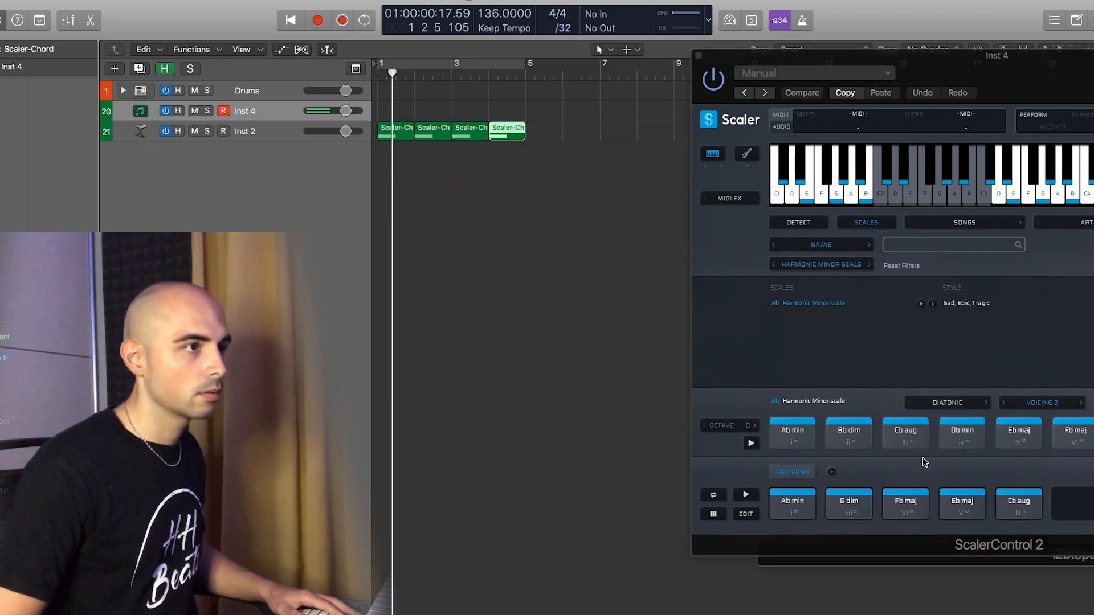
{"action": "left_click_drag", "start_coordinate": [1015, 509], "coordinate": [569, 174]}
{"action": "left_click_drag", "start_coordinate": [539, 137], "coordinate": [537, 138]}
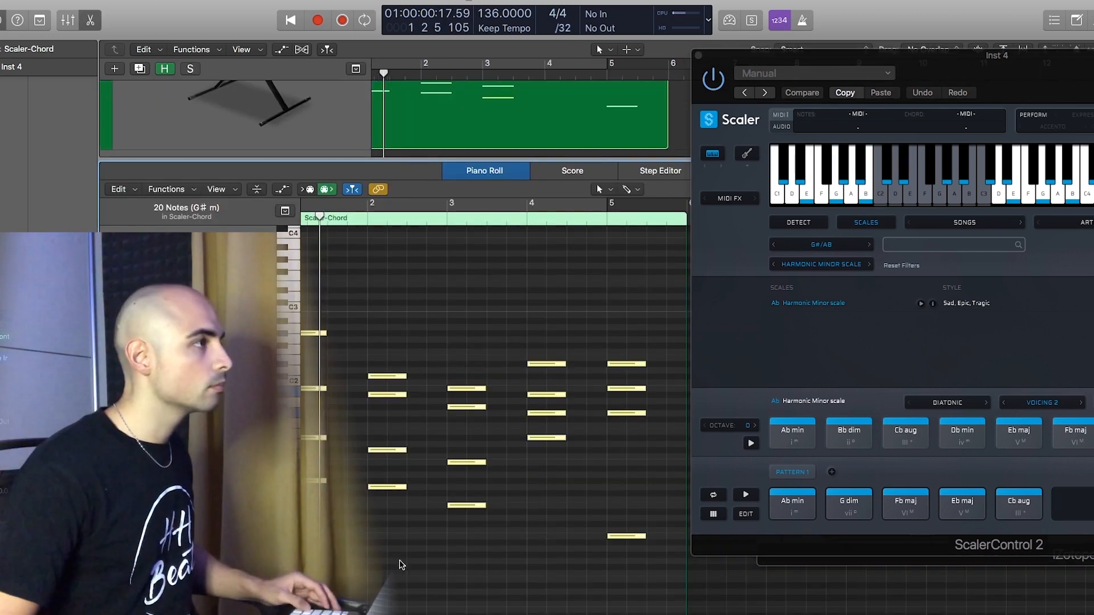
Play back the Scaler-Chord region to check the progression and return to the project start.
{"action": "key", "text": "space"}
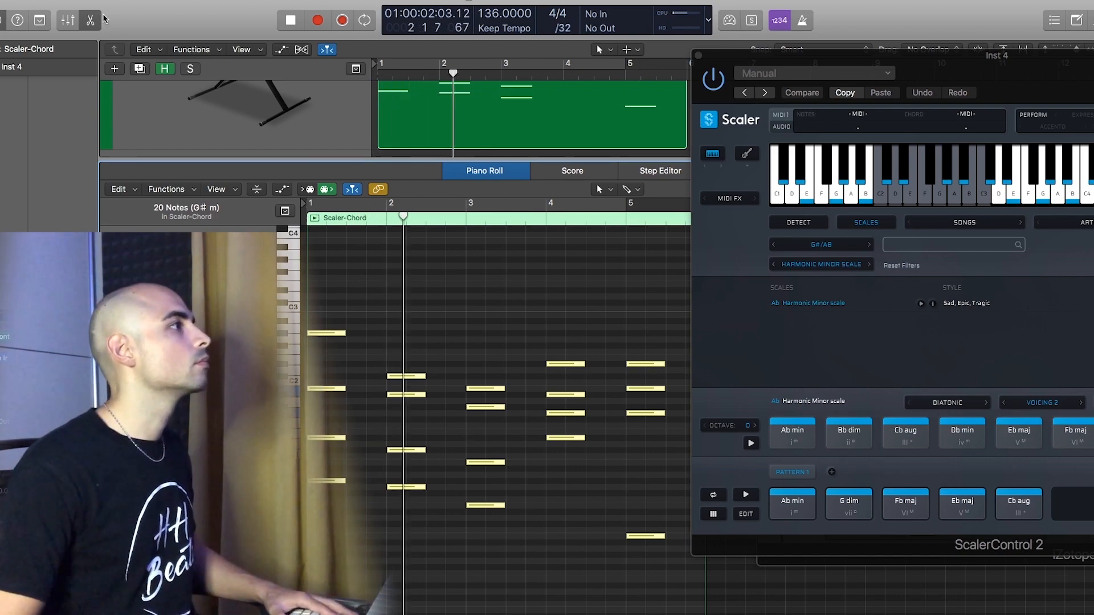
{"action": "key", "text": "space"}
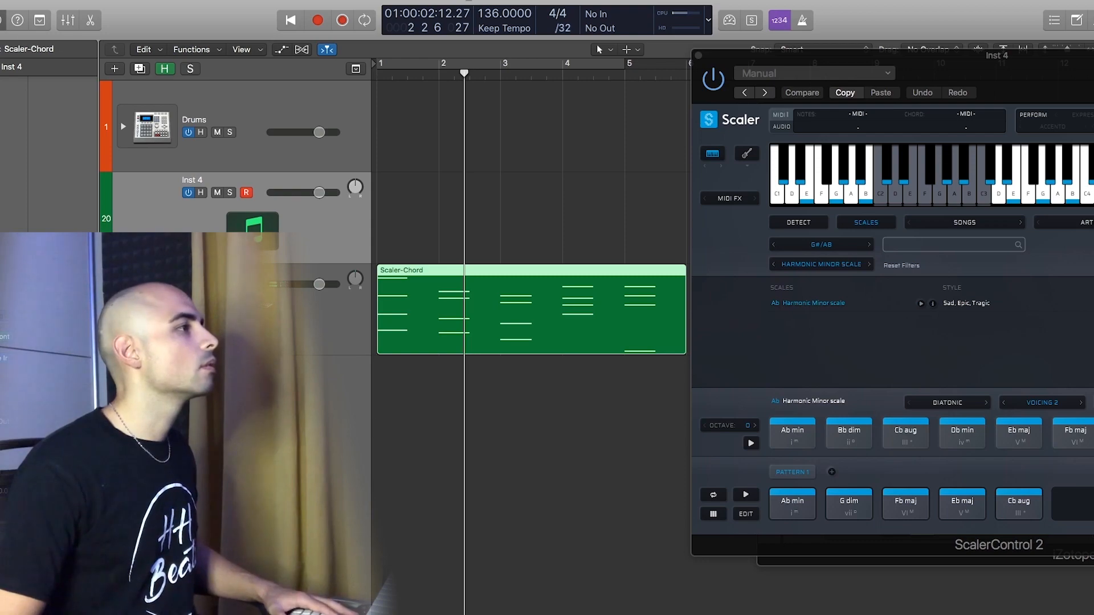
{"action": "key", "text": "Return"}
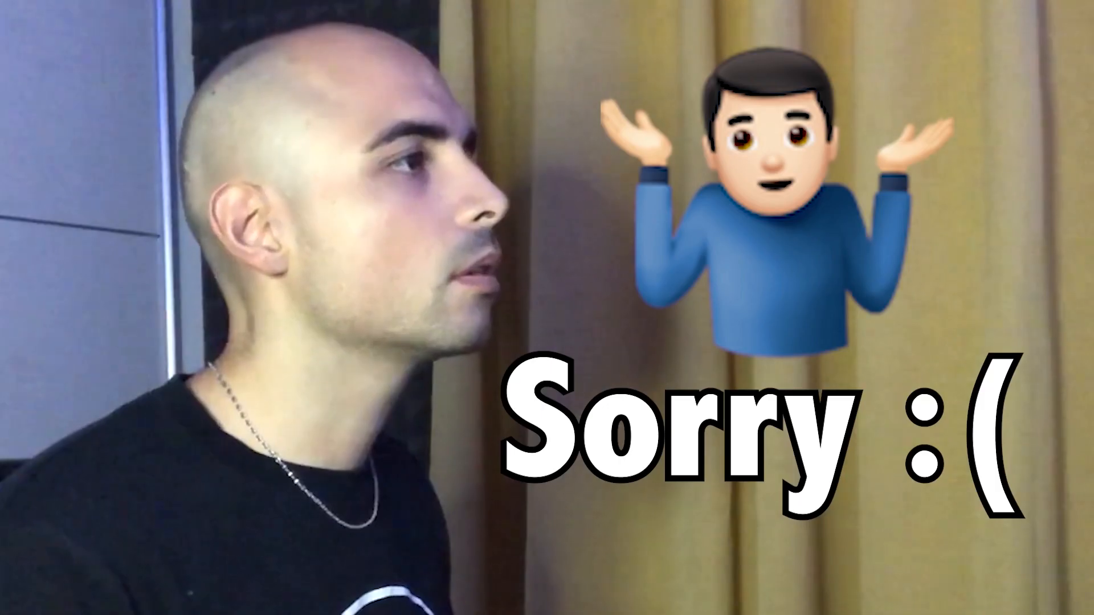
{"action": "left_click_drag", "start_coordinate": [572, 351], "coordinate": [311, 549]}
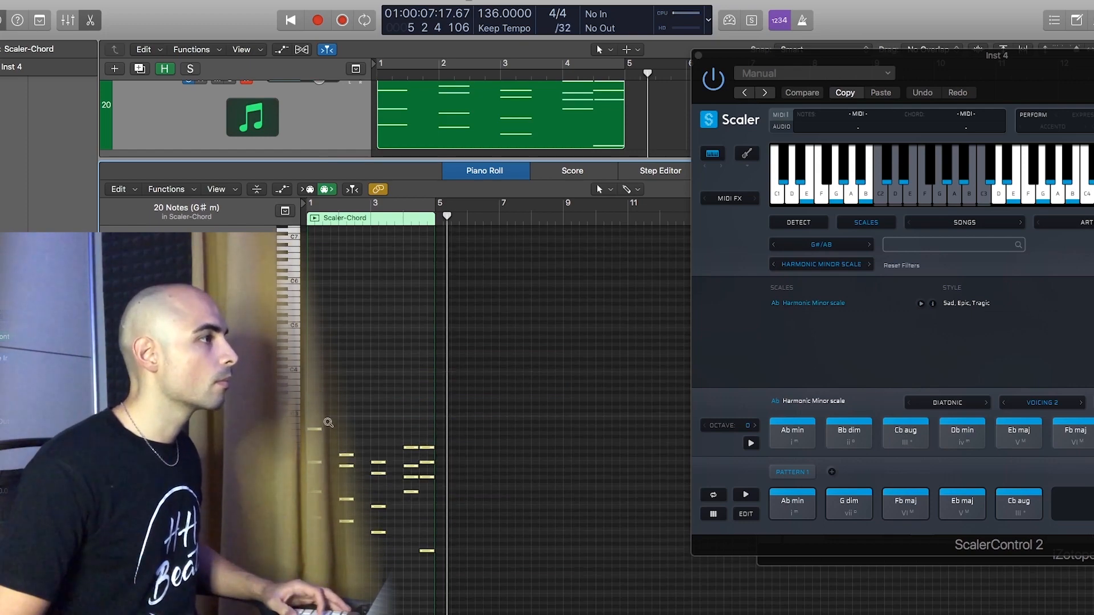
{"action": "key", "text": "Return"}
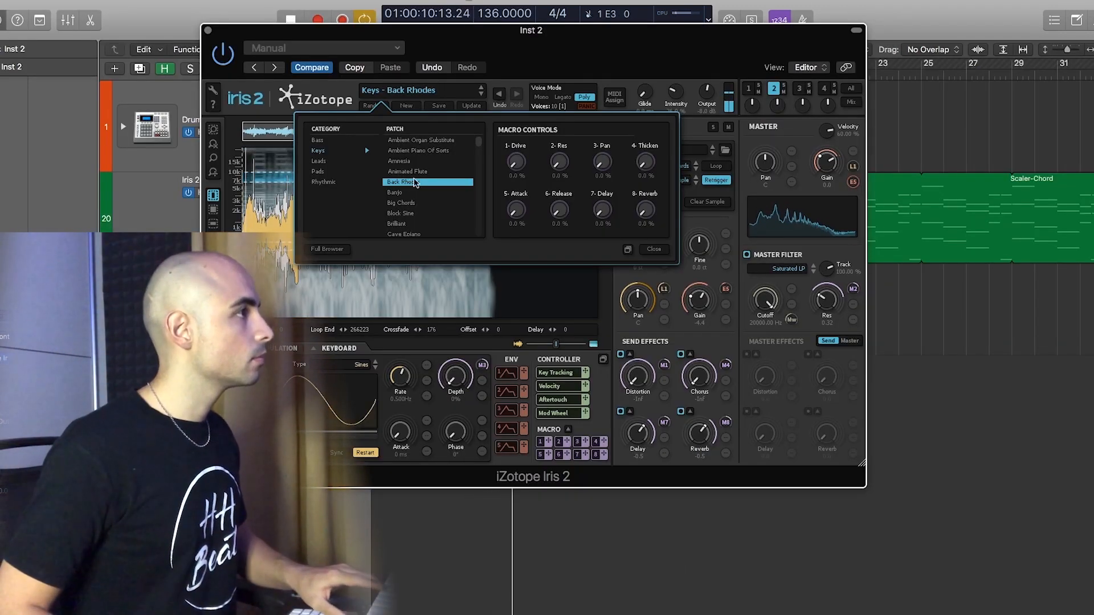
Audition the Banjo, Big Chords and Block Sine patches on Inst 2 while the chords play.
{"action": "left_click", "coordinate": [407, 193]}
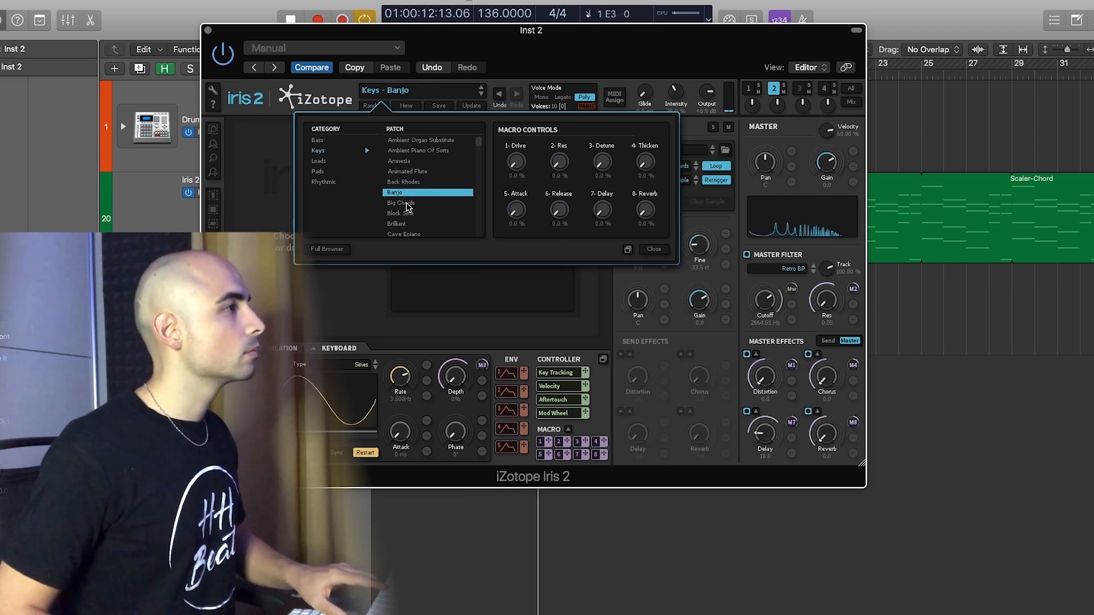
{"action": "left_click", "coordinate": [411, 204]}
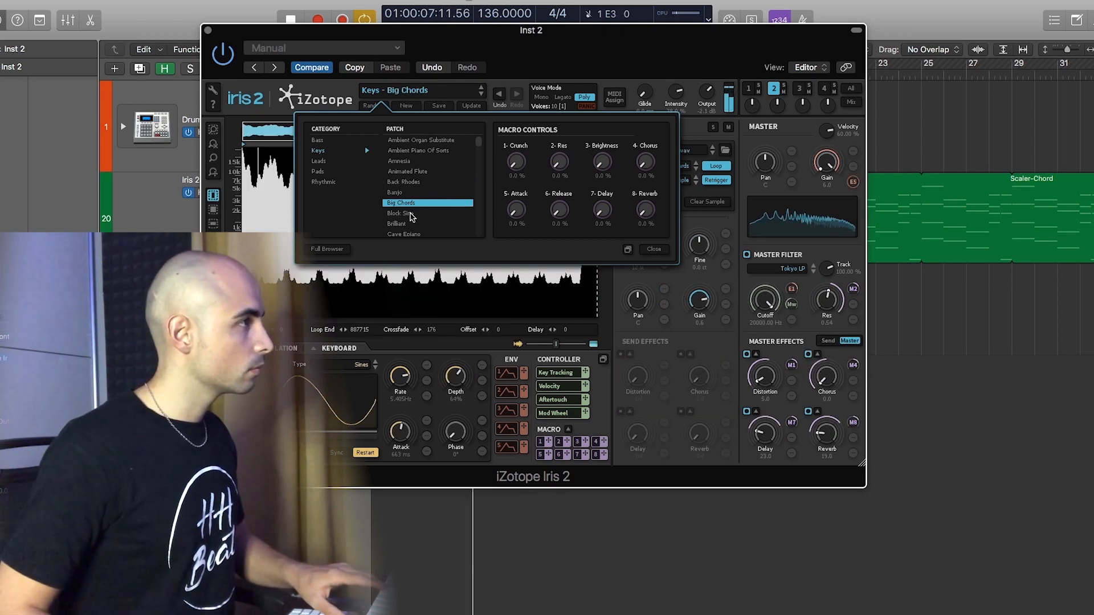
{"action": "left_click", "coordinate": [411, 214]}
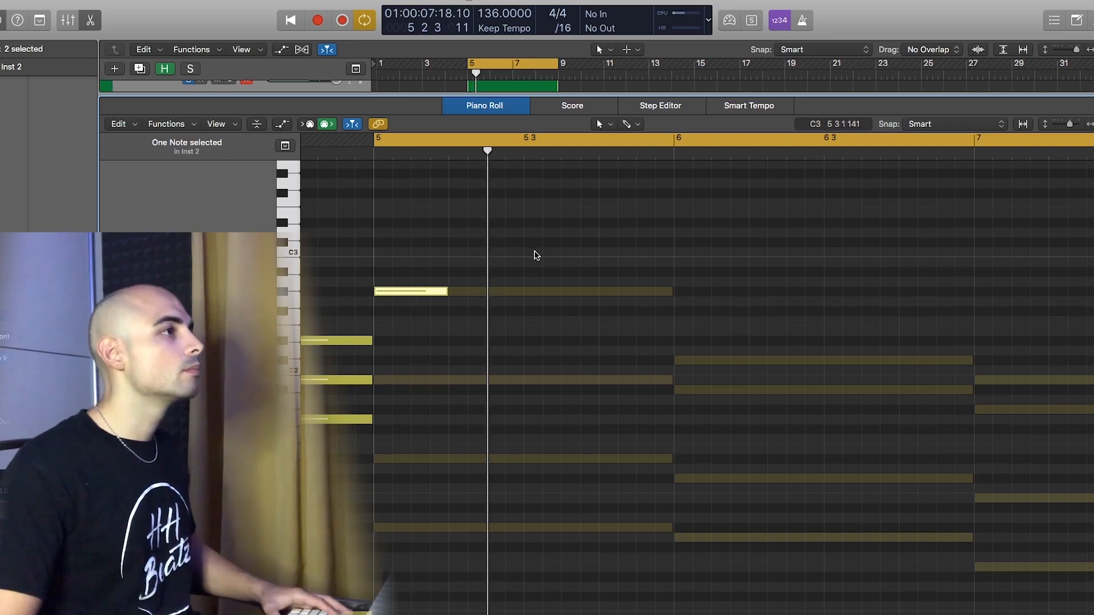
Add a C#3 melody note at 5 3 1 1 and shorten it to an eighth note.
{"action": "left_click", "coordinate": [526, 242]}
{"action": "left_click", "coordinate": [541, 245]}
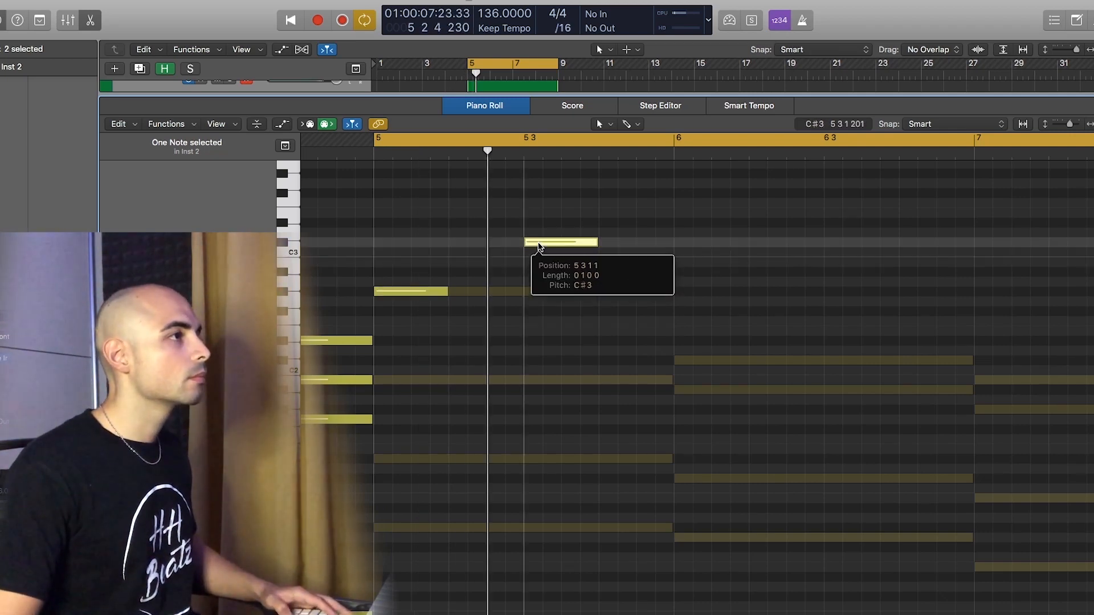
{"action": "left_click", "coordinate": [552, 245], "text": "super"}
{"action": "mouse_move", "coordinate": [534, 260]}
{"action": "left_mouse_down"}
{"action": "mouse_move", "coordinate": [538, 244]}
{"action": "mouse_move", "coordinate": [560, 244]}
{"action": "left_mouse_up"}
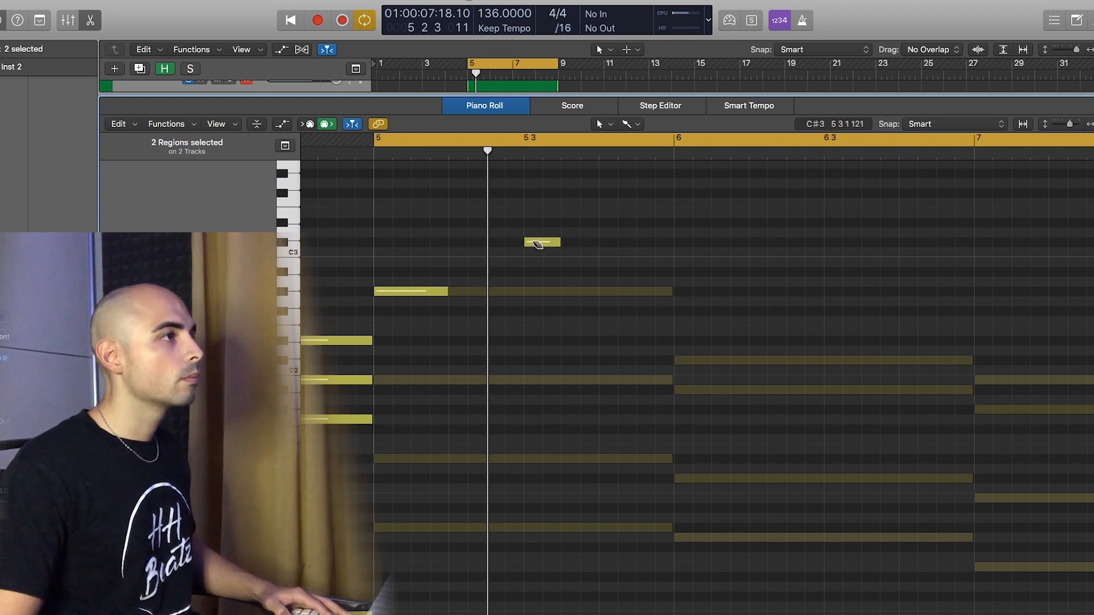
Play back the start of the melody and raise the note on the third beat of bar 5 to D#3.
{"action": "key", "text": "space"}
{"action": "scroll", "coordinate": [555, 244], "scroll_direction": "right", "scroll_amount": 3}
{"action": "key", "text": "space"}
{"action": "scroll", "coordinate": [548, 245], "scroll_direction": "right", "scroll_amount": 4}
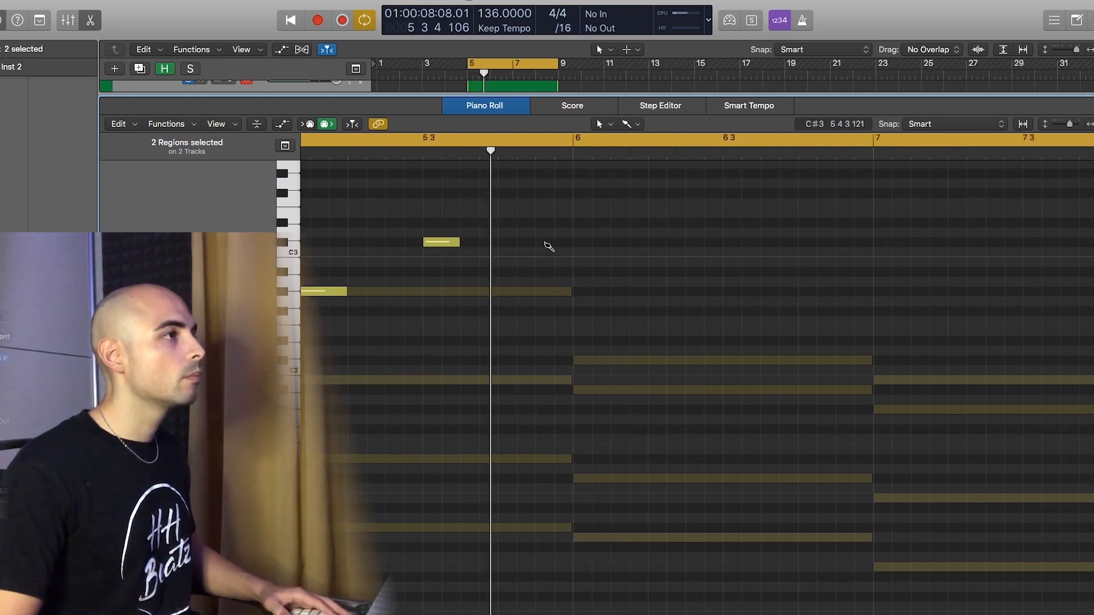
{"action": "left_click", "coordinate": [389, 243], "text": "super"}
{"action": "mouse_move", "coordinate": [402, 233]}
{"action": "left_mouse_down"}
{"action": "mouse_move", "coordinate": [418, 215]}
{"action": "mouse_move", "coordinate": [416, 234]}
{"action": "mouse_move", "coordinate": [415, 221]}
{"action": "left_mouse_up"}
{"action": "left_click", "coordinate": [386, 245], "text": "super"}
{"action": "scroll", "coordinate": [447, 249], "scroll_direction": "left", "scroll_amount": 5}
Add a C#3 eighth note at the start of bar 6 and a G#2 note on its third beat.
{"action": "key", "text": "space"}
{"action": "scroll", "coordinate": [447, 250], "scroll_direction": "right", "scroll_amount": 3}
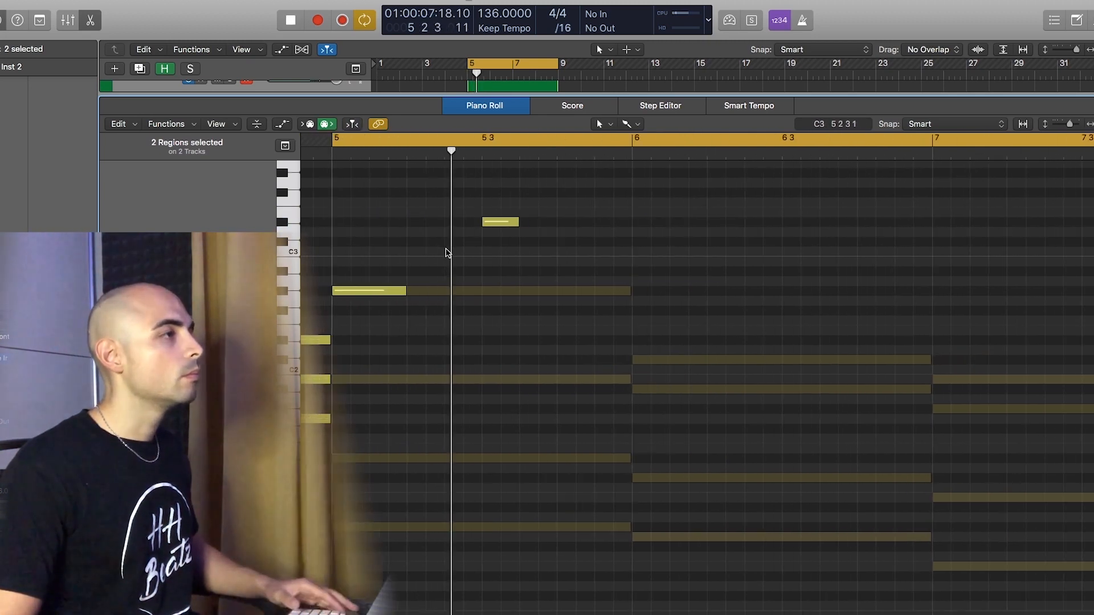
{"action": "scroll", "coordinate": [456, 249], "scroll_direction": "right", "scroll_amount": 2}
{"action": "key", "text": "space"}
{"action": "left_click", "coordinate": [550, 359], "text": "super"}
{"action": "left_click_drag", "start_coordinate": [550, 359], "coordinate": [549, 238]}
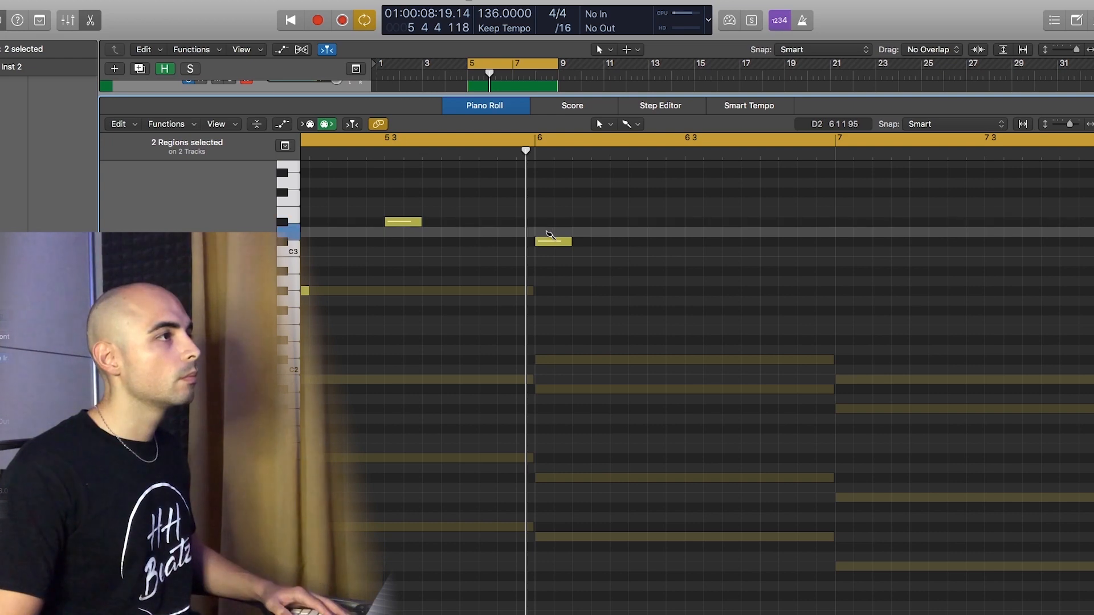
{"action": "key", "text": "space"}
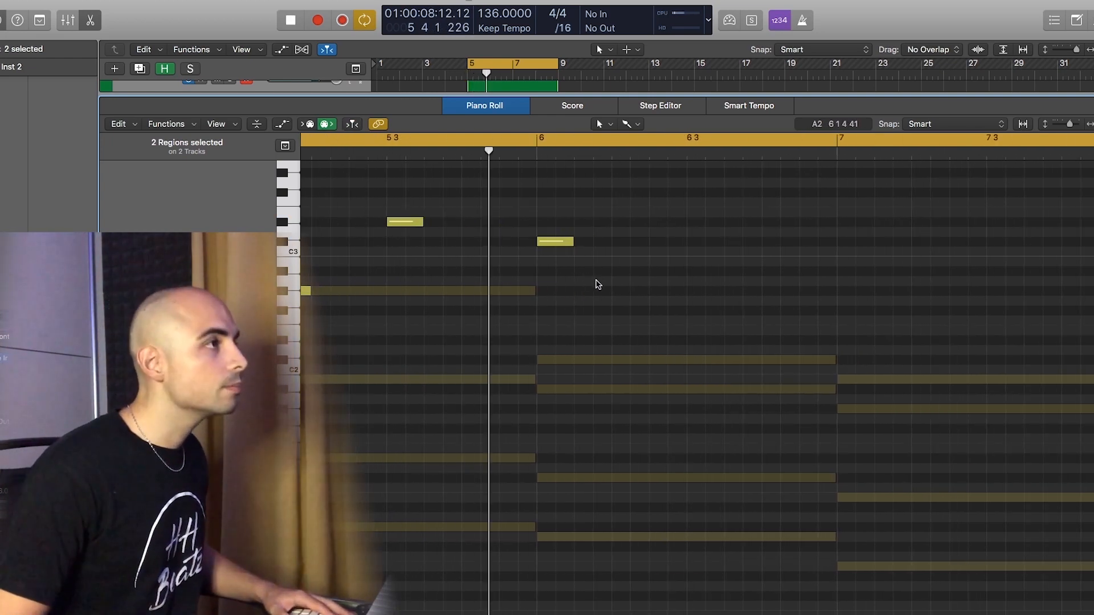
{"action": "left_click", "coordinate": [507, 291], "text": "super"}
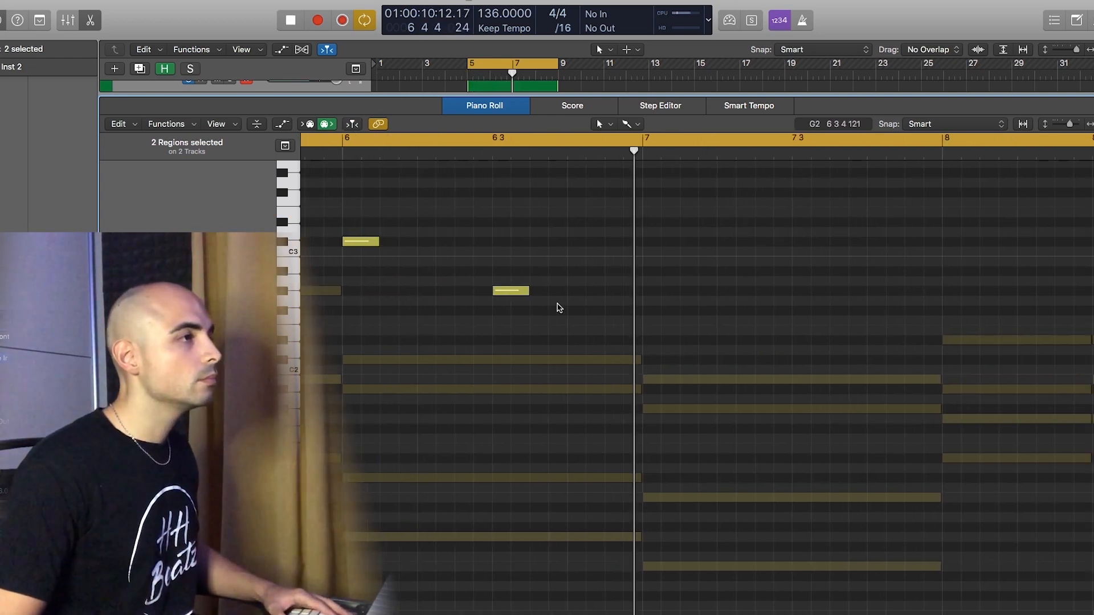
Add a B2 note at the start of bar 7 and a C#3 note on its third beat.
{"action": "left_click", "coordinate": [581, 291], "text": "super"}
{"action": "left_click_drag", "start_coordinate": [582, 294], "coordinate": [583, 274]}
{"action": "key", "text": "space"}
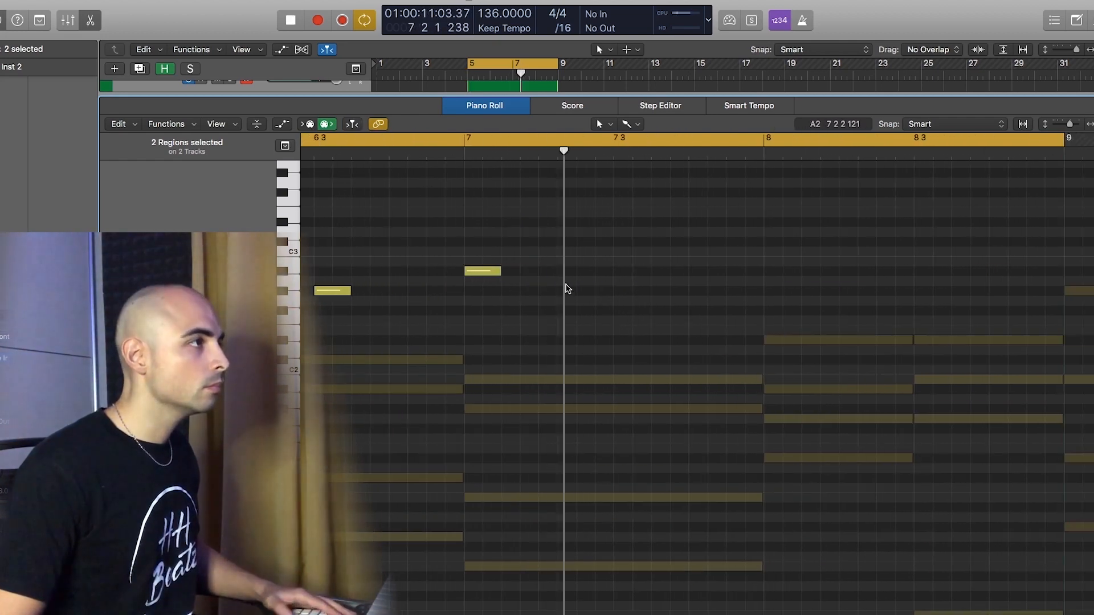
{"action": "left_click_drag", "start_coordinate": [479, 279], "coordinate": [479, 269]}
{"action": "key", "text": "space"}
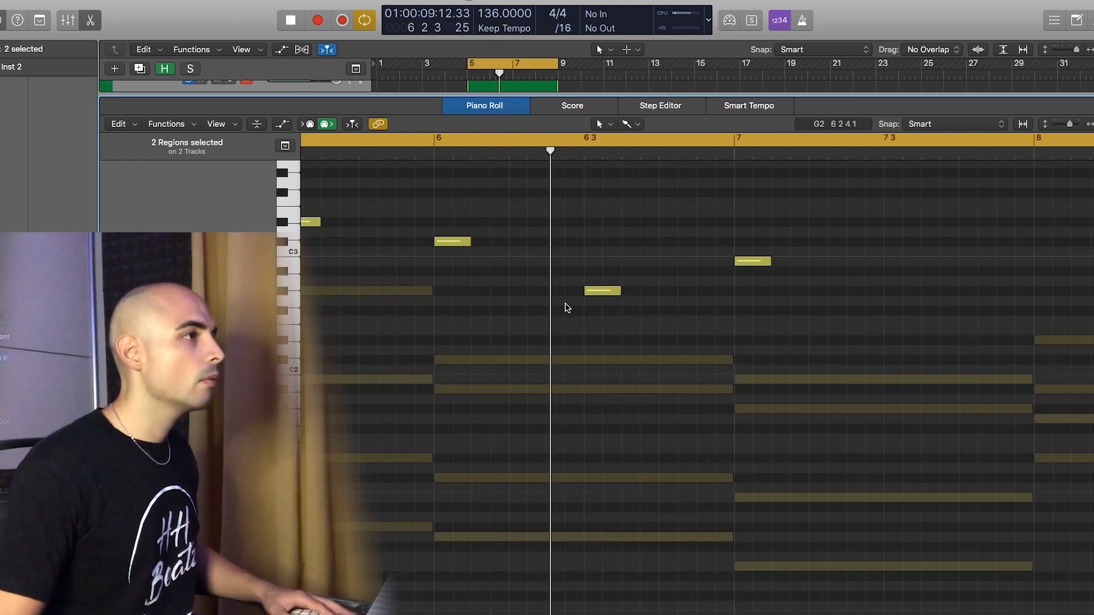
{"action": "left_click_drag", "start_coordinate": [515, 296], "coordinate": [517, 278]}
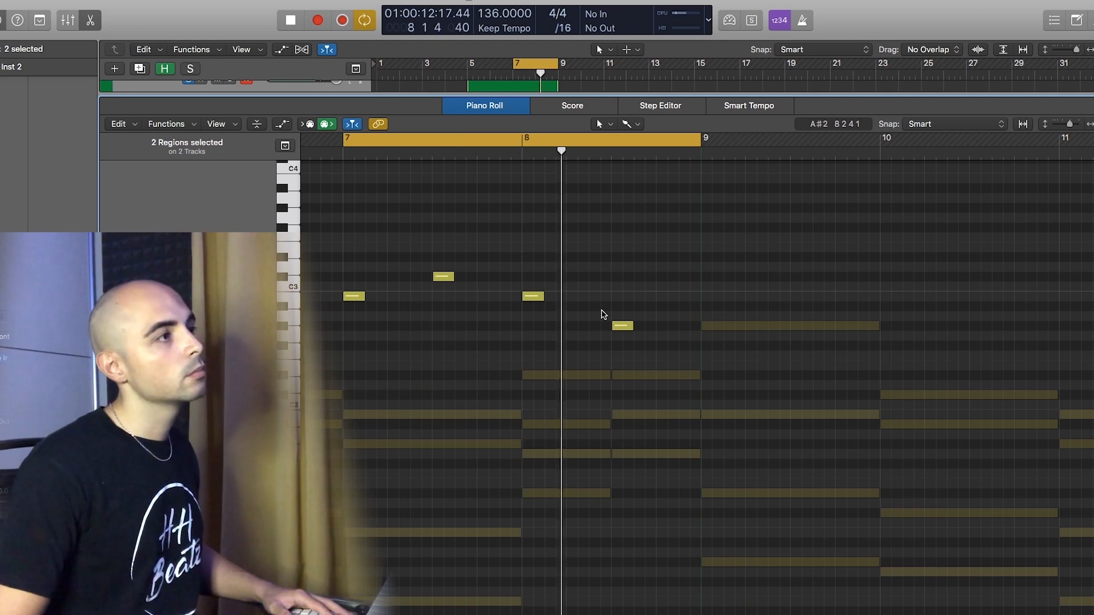
Play back the melody and raise the note on the third beat of bar 8 to A#2.
{"action": "key", "text": "space"}
{"action": "left_click_drag", "start_coordinate": [624, 328], "coordinate": [624, 309]}
{"action": "key", "text": "space"}
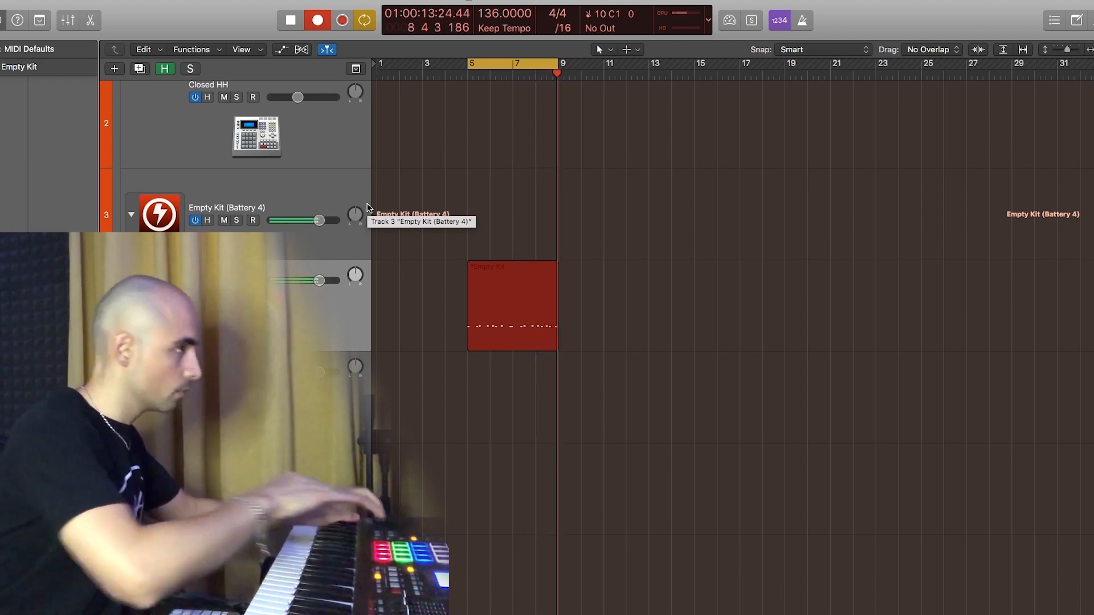
Stop recording the Empty Kit drum pattern and play it back in the Piano Roll.
{"action": "key", "text": "space"}
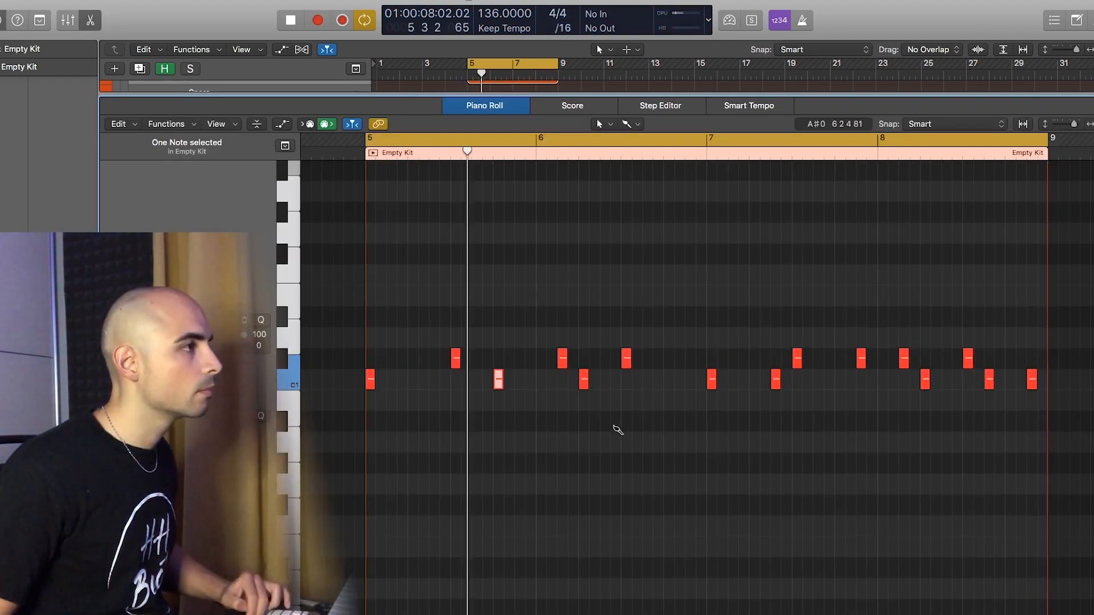
{"action": "key", "text": "super+Right"}
{"action": "key", "text": "super+Right"}
{"action": "scroll", "coordinate": [612, 429], "scroll_direction": "right", "scroll_amount": 5}
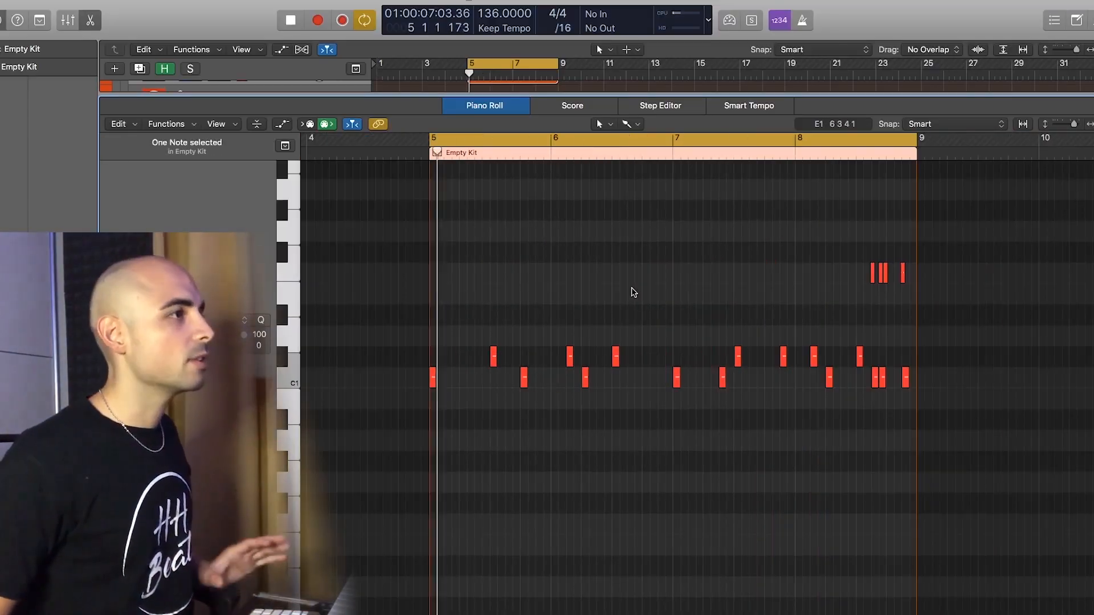
Examine the drum hits of bars 7 and 8 up close during playback, especially the short F1 hits near the end of bar 8.
{"action": "key", "text": "super+Right"}
{"action": "key", "text": "super+Right"}
{"action": "key", "text": "super+Right"}
{"action": "scroll", "coordinate": [705, 286], "scroll_direction": "right", "scroll_amount": 10}
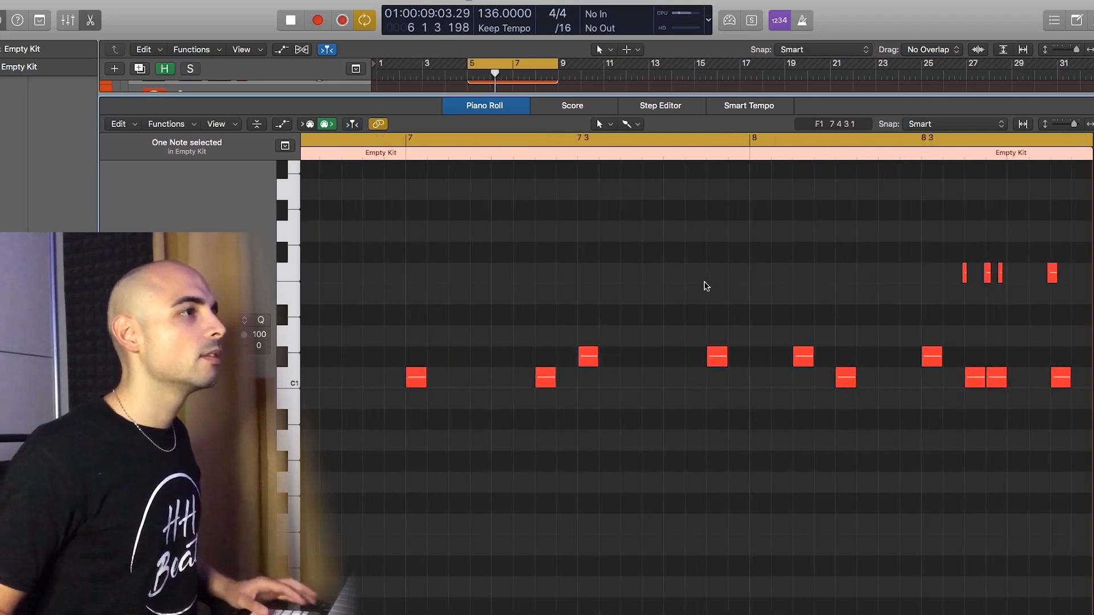
{"action": "key", "text": "super+Right"}
{"action": "key", "text": "super+Right"}
{"action": "key", "text": "super+Up"}
{"action": "scroll", "coordinate": [736, 286], "scroll_direction": "right", "scroll_amount": 10}
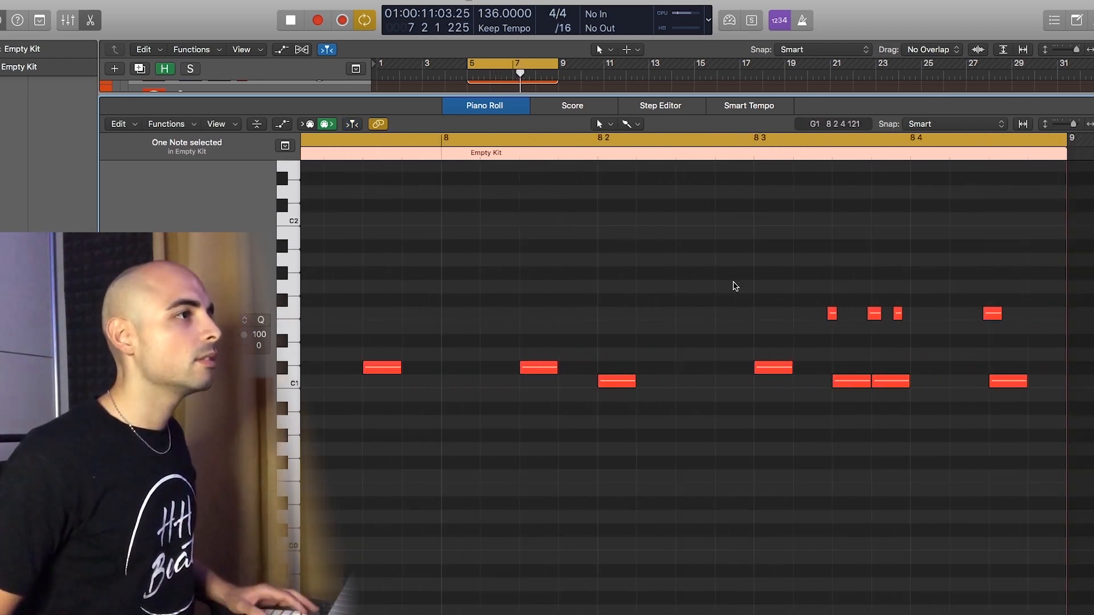
{"action": "scroll", "coordinate": [688, 280], "scroll_direction": "right", "scroll_amount": 3}
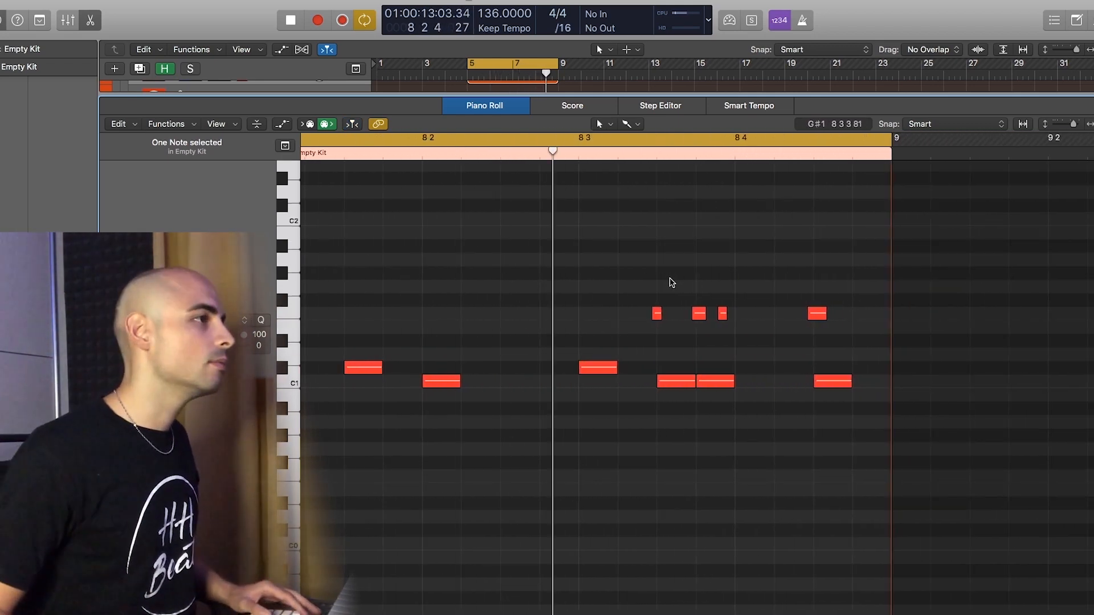
Lower the velocity of the four short F1 hits at the end of bar 8.
{"action": "scroll", "coordinate": [420, 142], "scroll_direction": "left", "scroll_amount": 7}
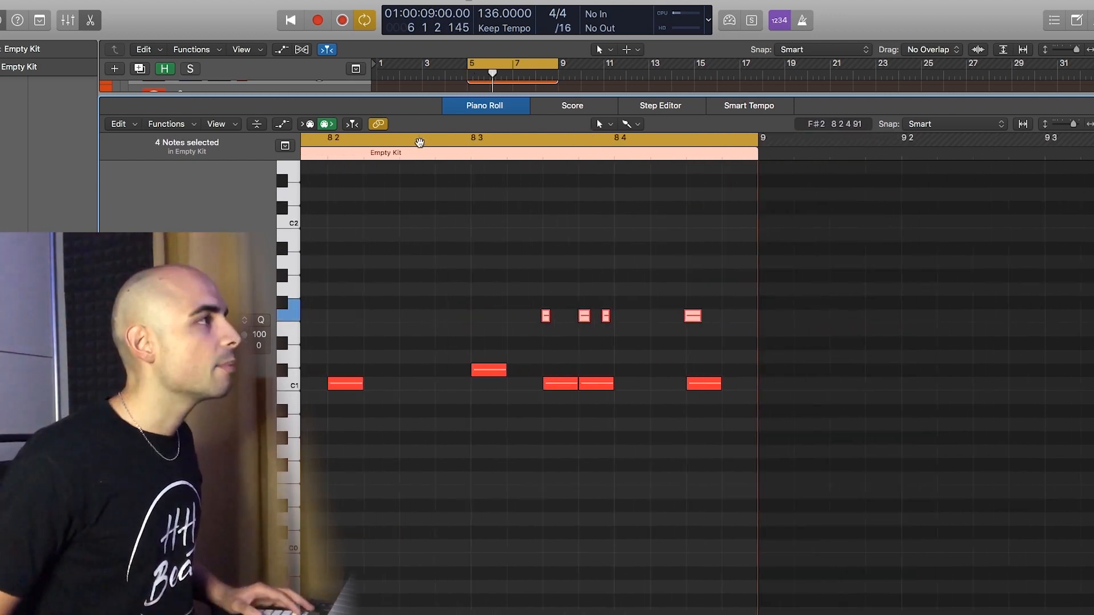
{"action": "left_click", "coordinate": [545, 138]}
{"action": "left_click_drag", "start_coordinate": [545, 138], "coordinate": [817, 143]}
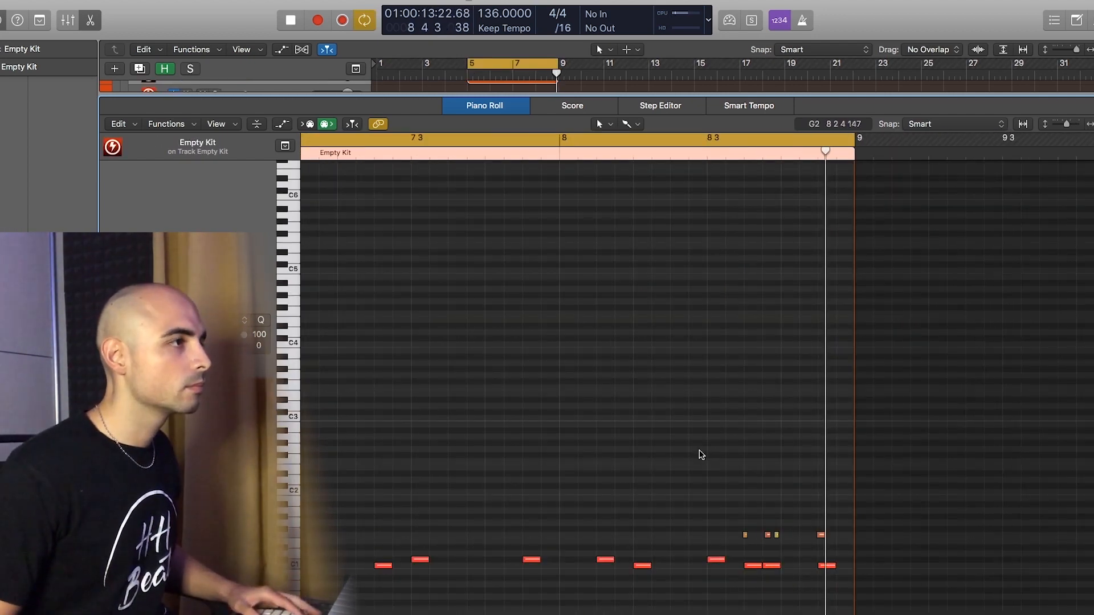
Nudge the second short F1 hit in bar 8 slightly earlier, to the last sixteenth of beat 3.
{"action": "scroll", "coordinate": [772, 551], "scroll_direction": "left", "scroll_amount": 3}
{"action": "scroll", "coordinate": [774, 552], "scroll_direction": "right", "scroll_amount": 6}
{"action": "scroll", "coordinate": [770, 550], "scroll_direction": "right", "scroll_amount": 12}
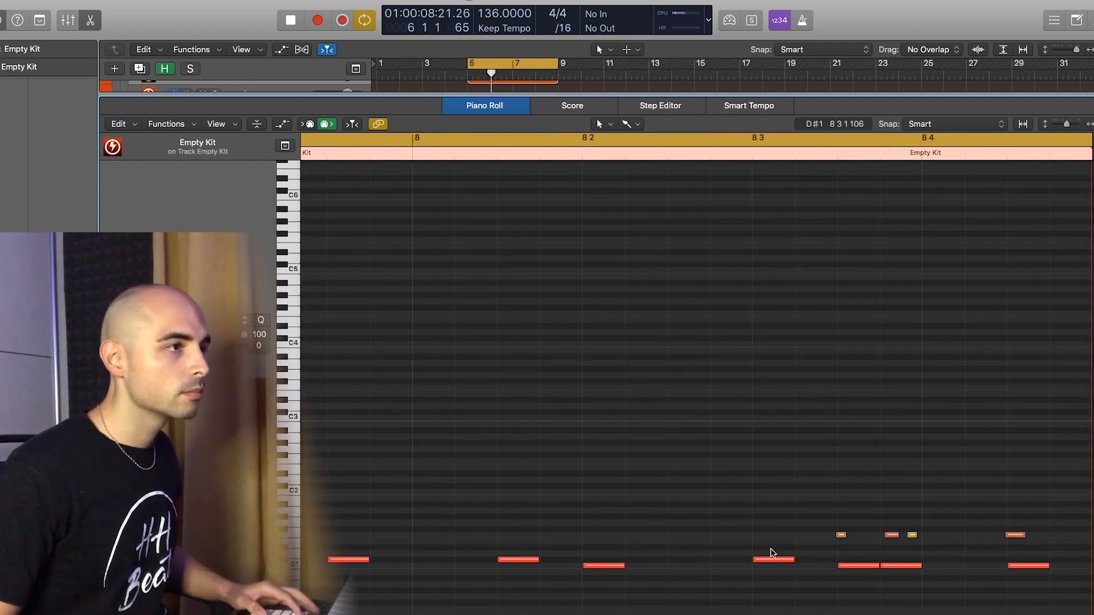
{"action": "scroll", "coordinate": [764, 553], "scroll_direction": "right", "scroll_amount": 5}
{"action": "left_click_drag", "start_coordinate": [611, 536], "coordinate": [603, 537]}
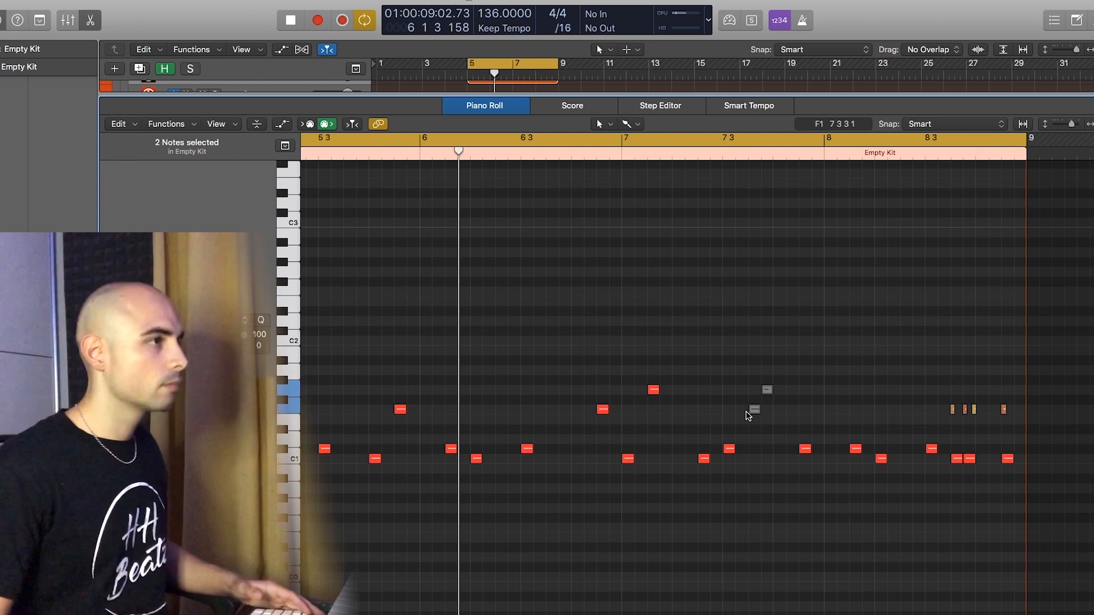
Check the percussion during playback and mute the second and third short F1 hits in bar 8.
{"action": "scroll", "coordinate": [692, 406], "scroll_direction": "left", "scroll_amount": 3}
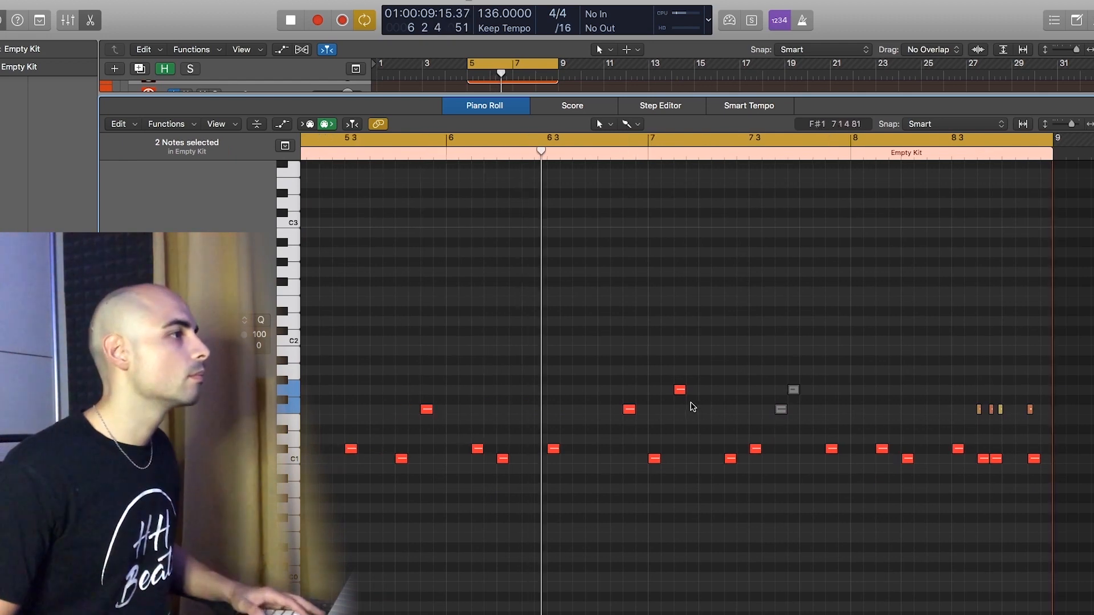
{"action": "scroll", "coordinate": [692, 407], "scroll_direction": "right", "scroll_amount": 4}
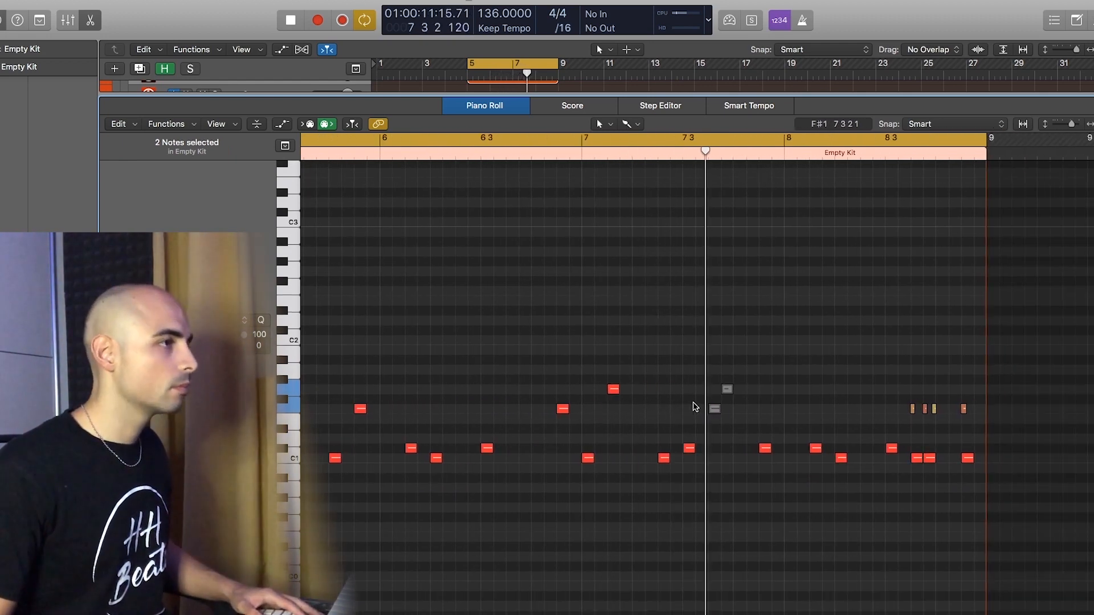
{"action": "scroll", "coordinate": [707, 408], "scroll_direction": "right", "scroll_amount": 2}
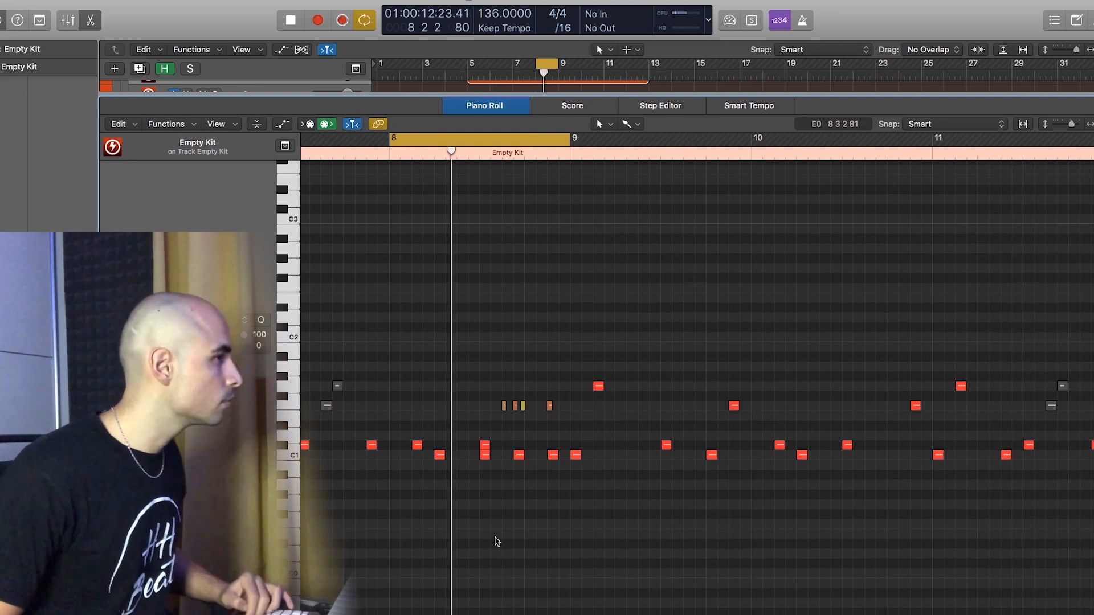
{"action": "scroll", "coordinate": [495, 540], "scroll_direction": "up", "scroll_amount": 5}
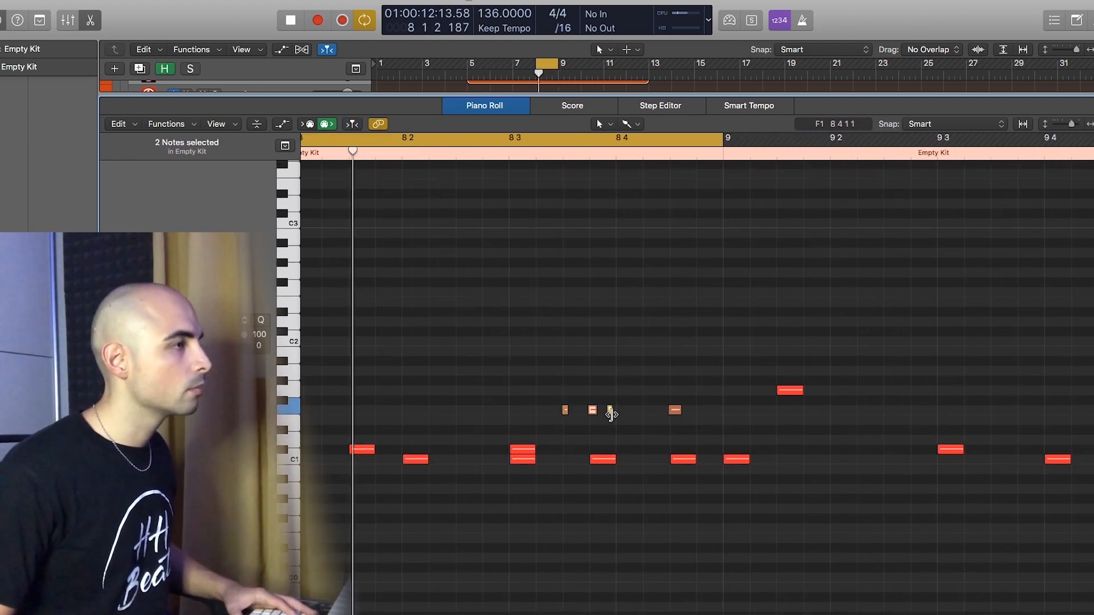
{"action": "key", "text": "space"}
{"action": "left_click_drag", "start_coordinate": [601, 435], "coordinate": [626, 408]}
{"action": "key", "text": "ctrl+m"}
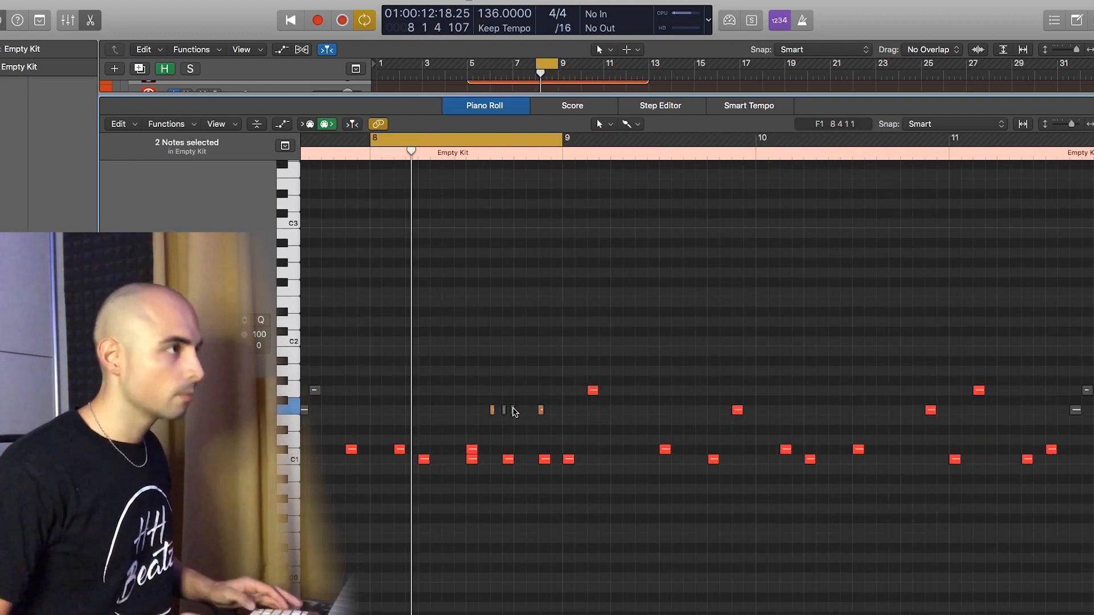
Play back bar 12 and move the C1 hit on beat 4 one sixteenth earlier.
{"action": "key", "text": "space"}
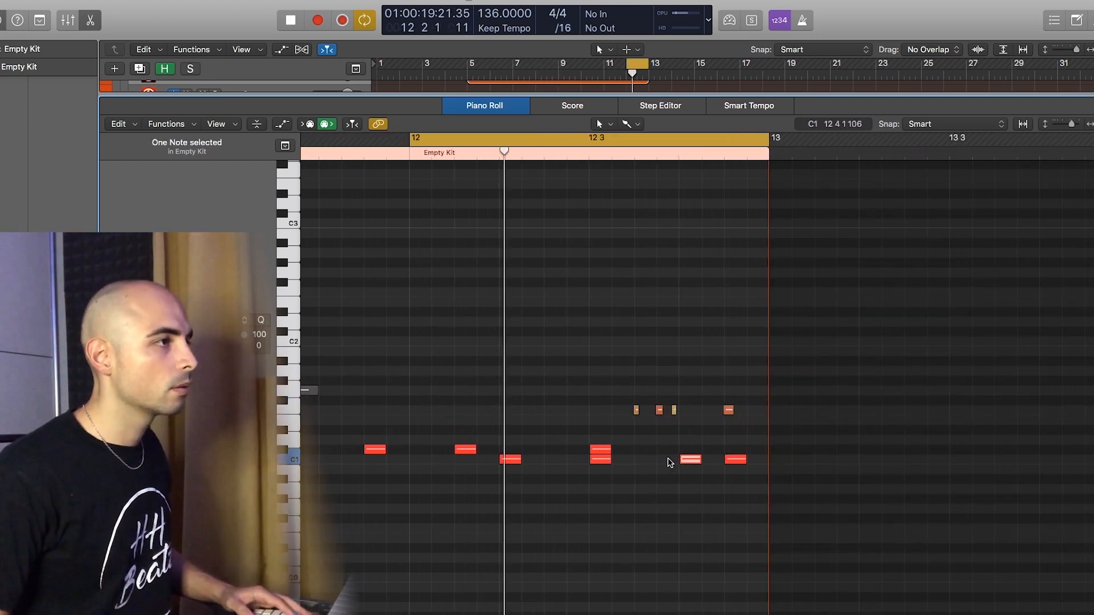
{"action": "left_click_drag", "start_coordinate": [690, 460], "coordinate": [667, 460]}
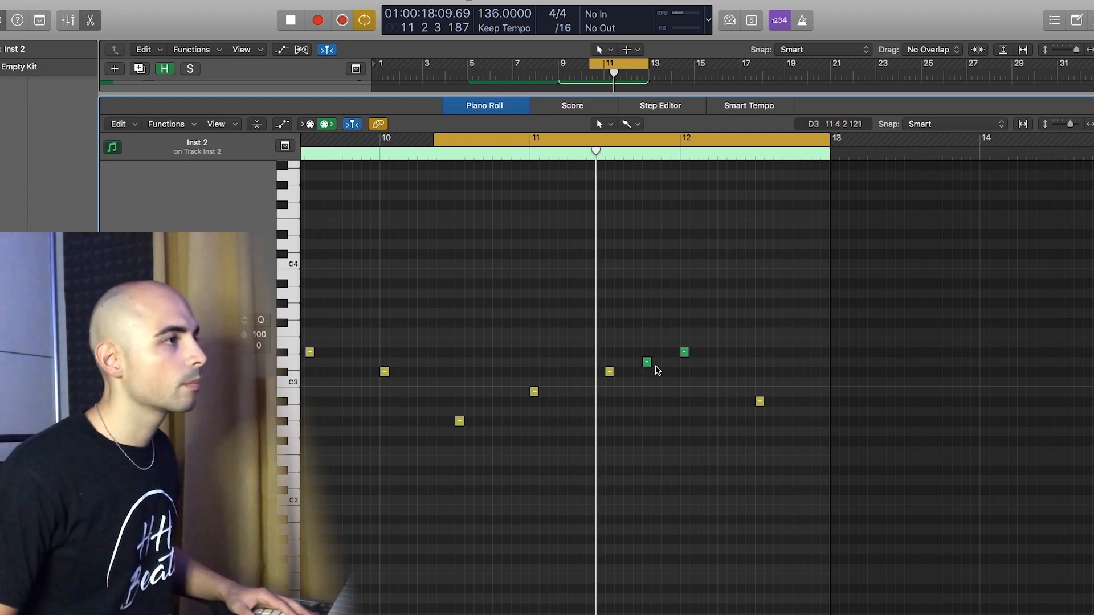
In the Inst 2 melody, lower the D3 note on beat 4 of bar 11 to B2 and add a B2 note on beat 2 of bar 12.
{"action": "key", "text": "space"}
{"action": "left_click", "coordinate": [647, 362]}
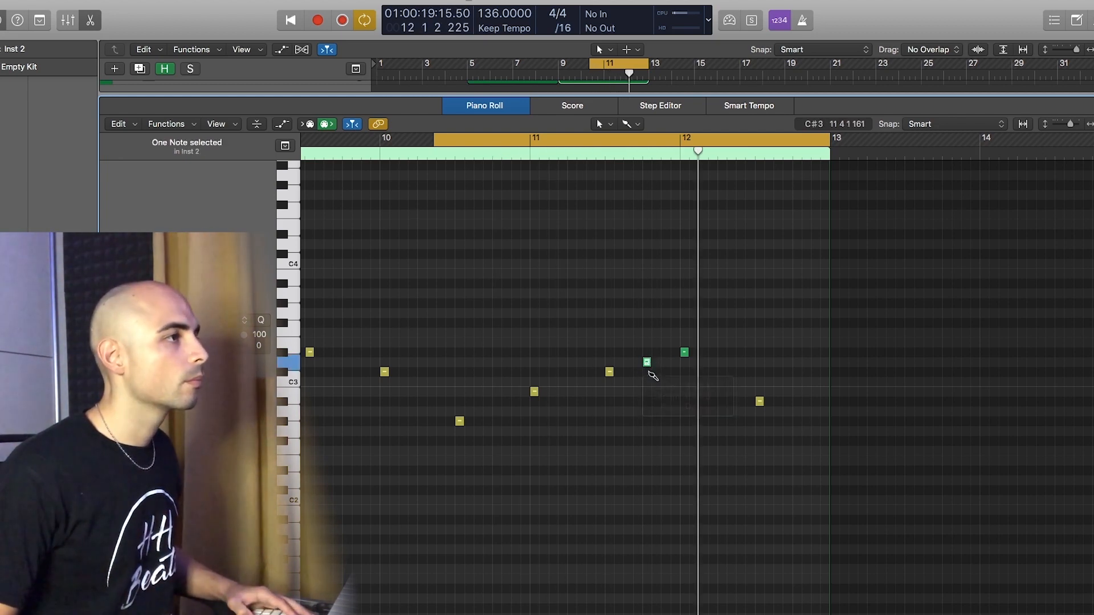
{"action": "mouse_move", "coordinate": [649, 379]}
{"action": "left_mouse_down"}
{"action": "mouse_move", "coordinate": [648, 391]}
{"action": "mouse_move", "coordinate": [624, 396]}
{"action": "mouse_move", "coordinate": [640, 394]}
{"action": "left_mouse_up"}
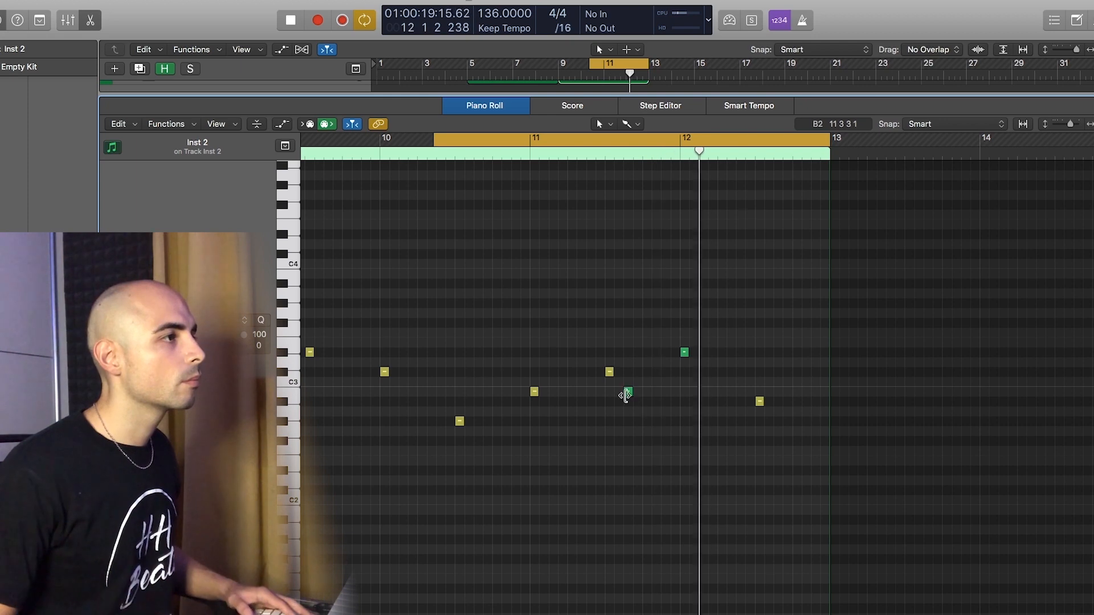
{"action": "left_click_drag", "start_coordinate": [627, 392], "coordinate": [650, 396]}
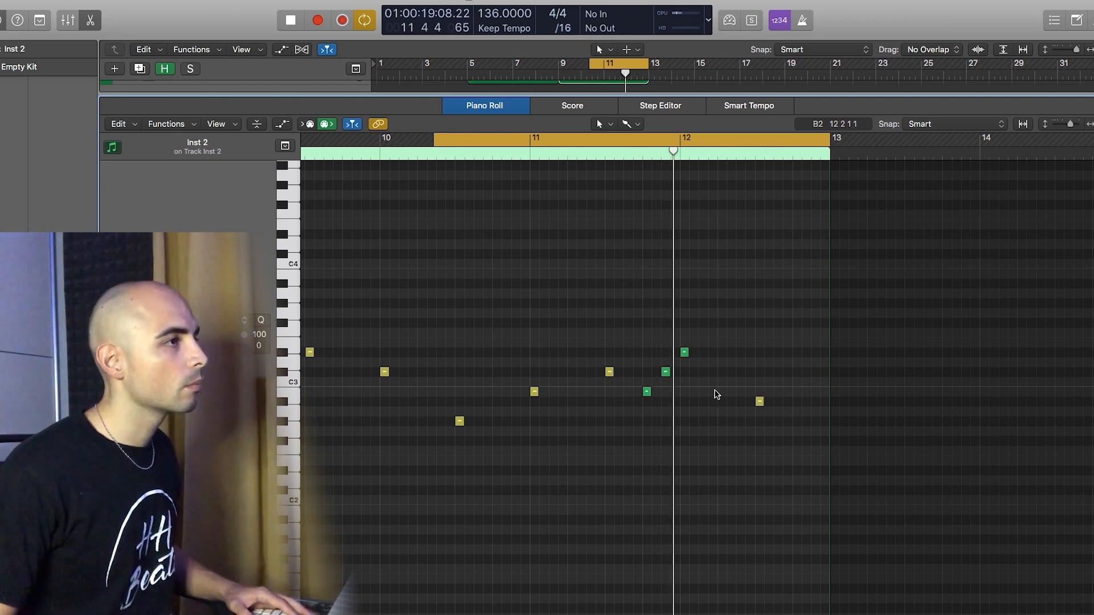
{"action": "left_click", "coordinate": [722, 392]}
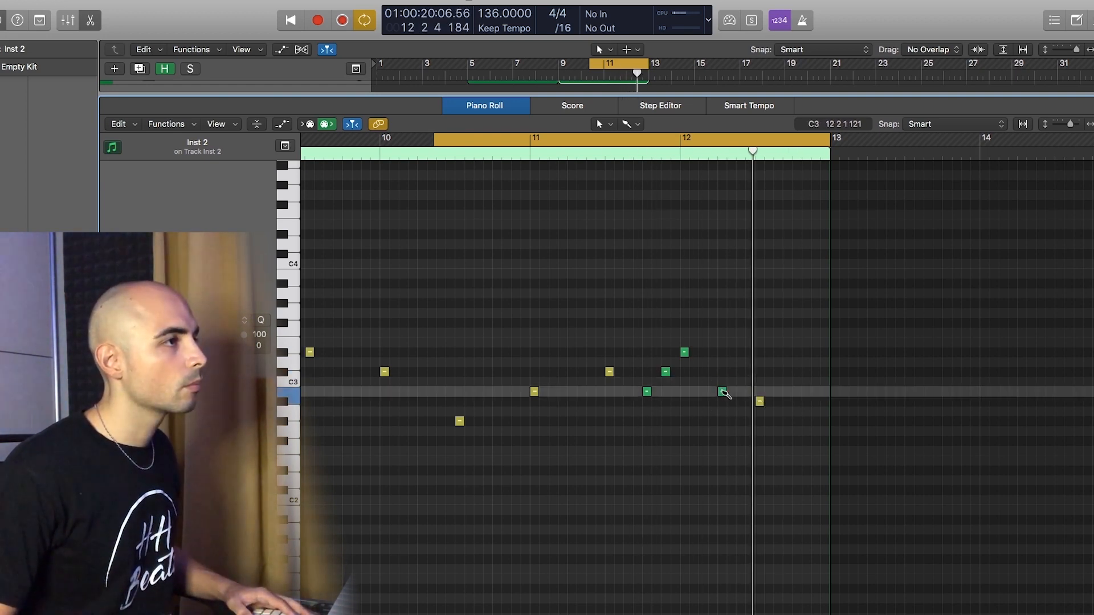
{"action": "key", "text": "space"}
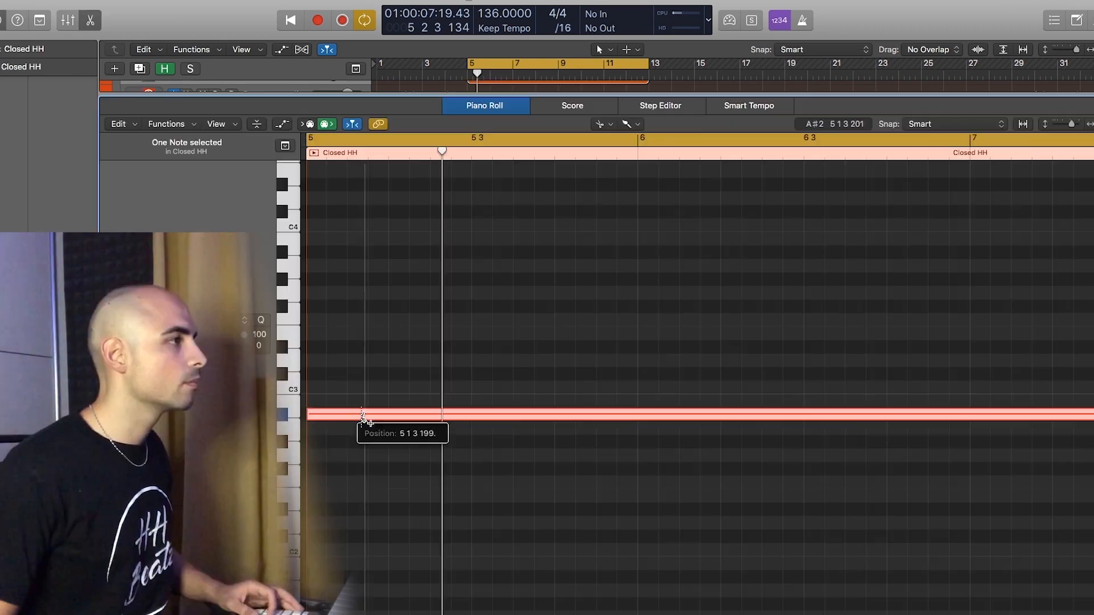
Divide the long Closed HH note evenly into eighth notes across the region.
{"action": "key", "text": "space"}
{"action": "key", "text": "super+Left"}
{"action": "key", "text": "super+Left"}
{"action": "scroll", "coordinate": [456, 429], "scroll_direction": "right", "scroll_amount": 2}
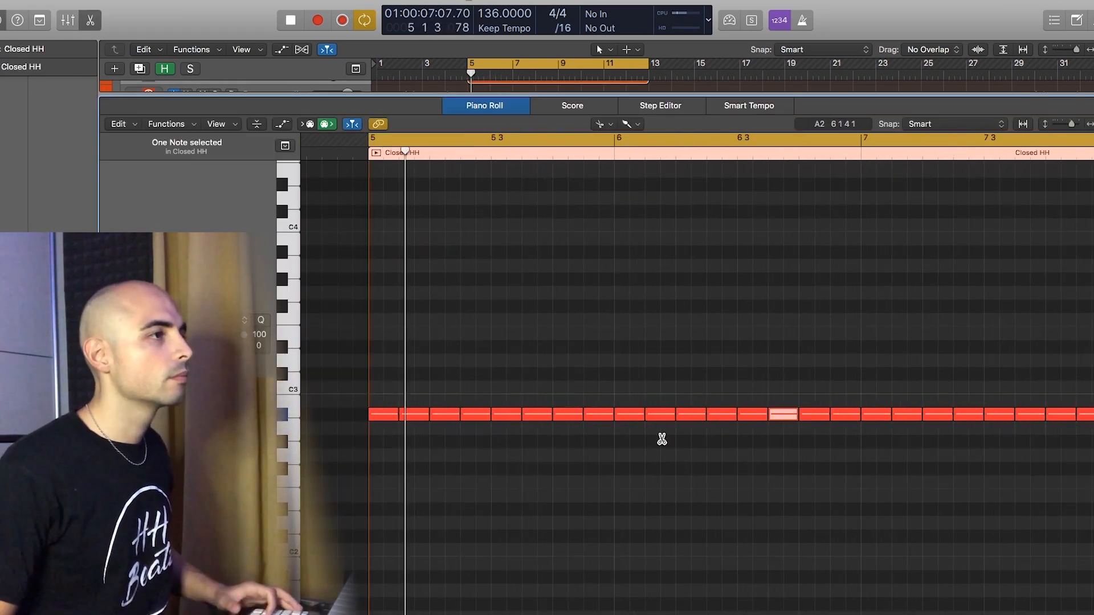
Split the hi-hat eighth notes on beat 4 of bar 6, on beat 3 of bar 8 and in the second half of beat 4 of bar 8 into sixteenths.
{"action": "scroll", "coordinate": [675, 438], "scroll_direction": "right", "scroll_amount": 1}
{"action": "left_click", "coordinate": [667, 417]}
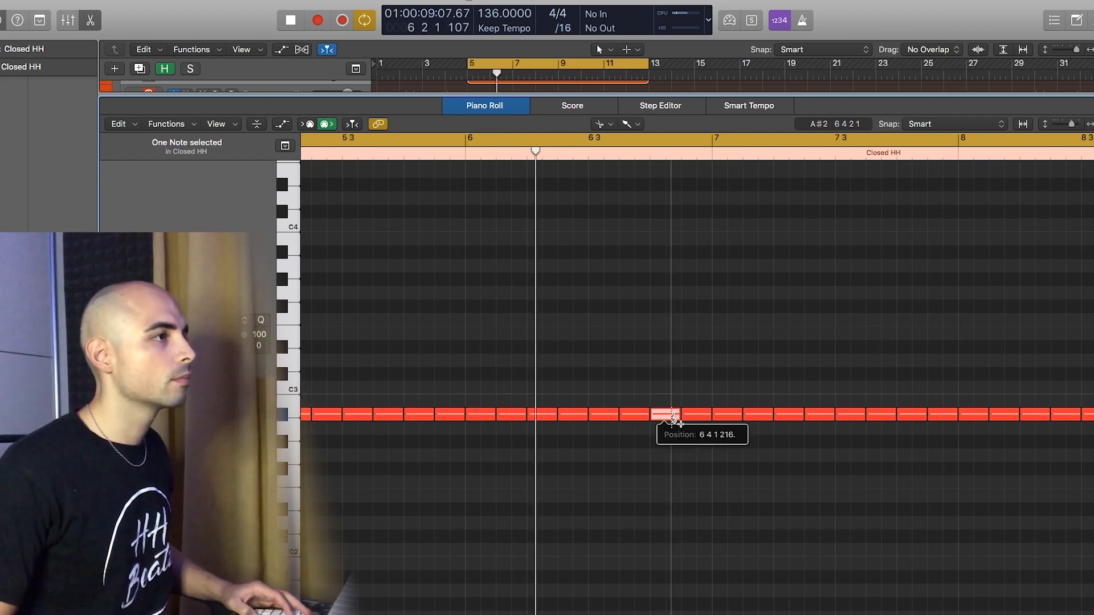
{"action": "scroll", "coordinate": [684, 414], "scroll_direction": "right", "scroll_amount": 9}
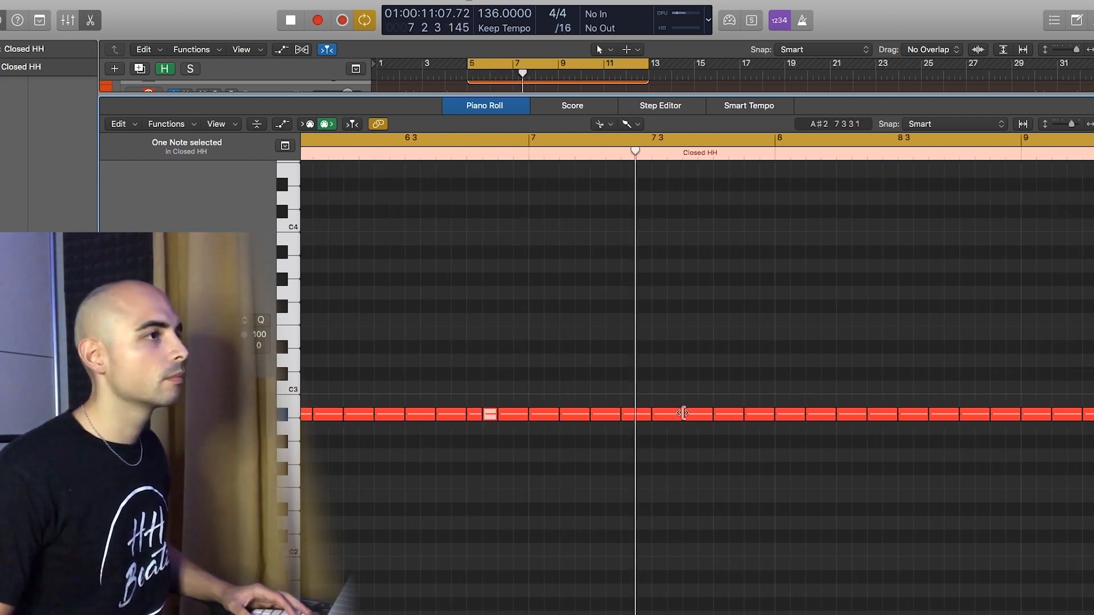
{"action": "left_click", "coordinate": [704, 416]}
{"action": "scroll", "coordinate": [614, 429], "scroll_direction": "right", "scroll_amount": 2}
Join the three hi-hat notes on beat 3 of bar 8, divide the result evenly into four sixteenths and play the pattern back.
{"action": "left_click", "coordinate": [521, 414]}
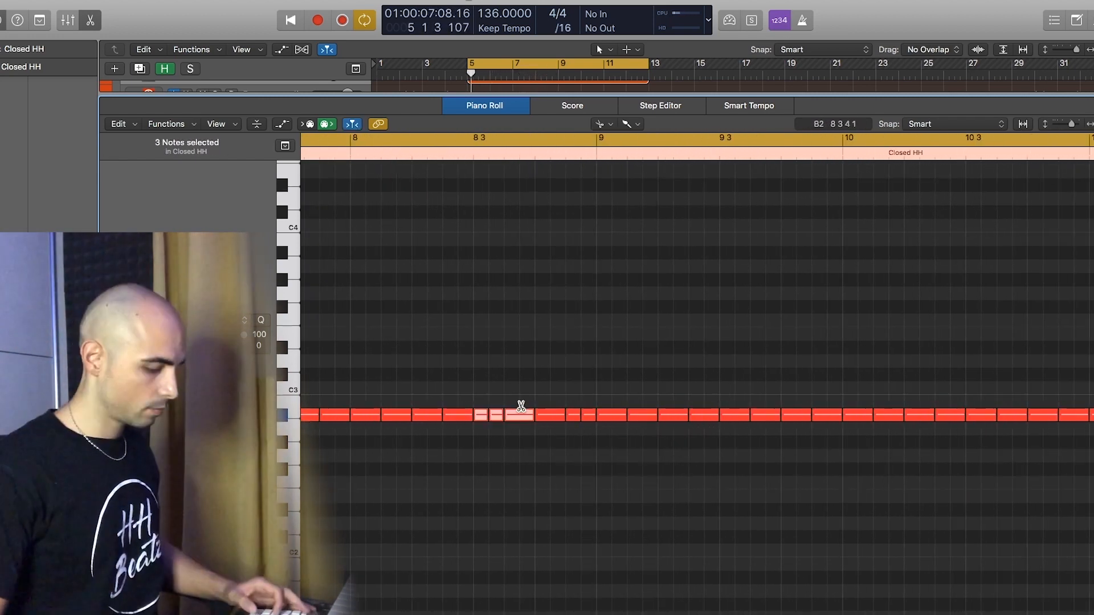
{"action": "left_click", "coordinate": [498, 414], "text": "ctrl+alt"}
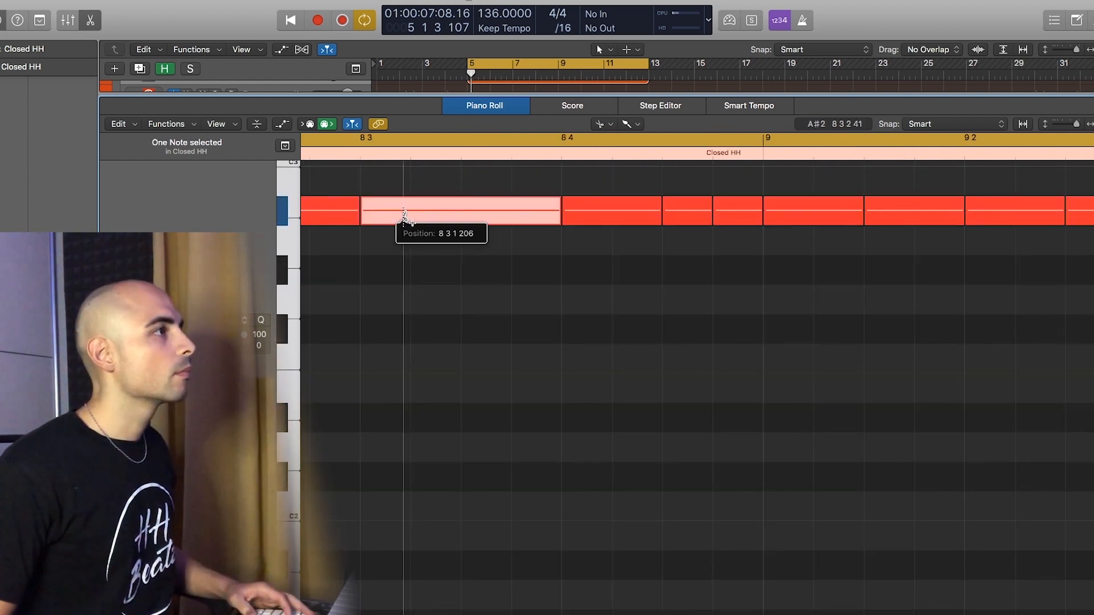
{"action": "left_click", "coordinate": [412, 215], "text": "alt"}
{"action": "key", "text": "space"}
{"action": "left_click", "coordinate": [517, 327], "text": "ctrl+alt"}
{"action": "left_click", "coordinate": [523, 331], "text": "ctrl+alt"}
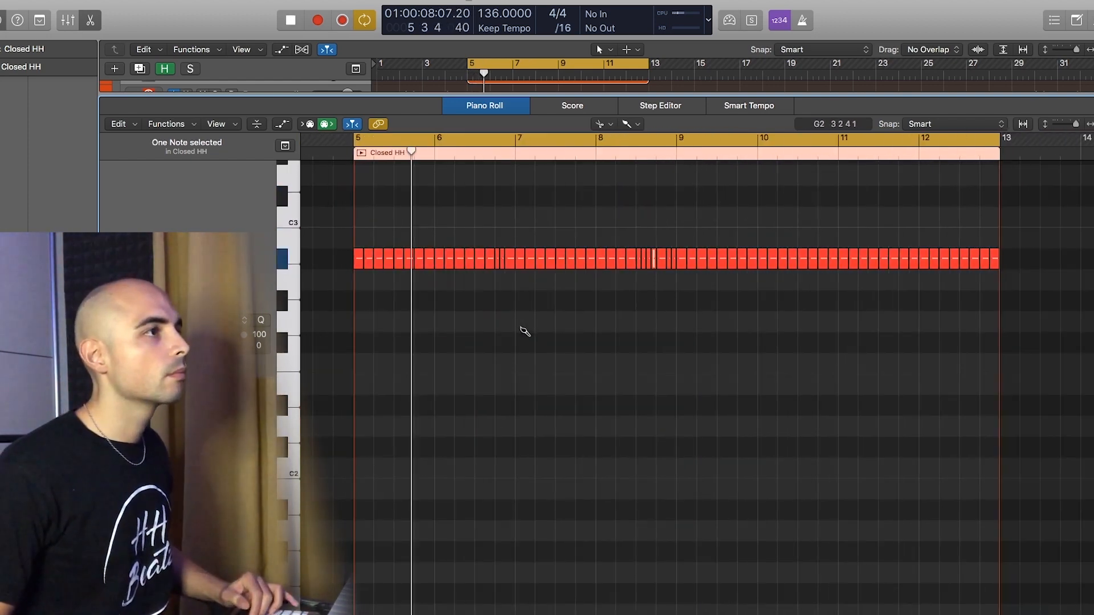
{"action": "scroll", "coordinate": [521, 333], "scroll_direction": "up", "scroll_amount": 2}
{"action": "left_click", "coordinate": [521, 333], "text": "ctrl+alt"}
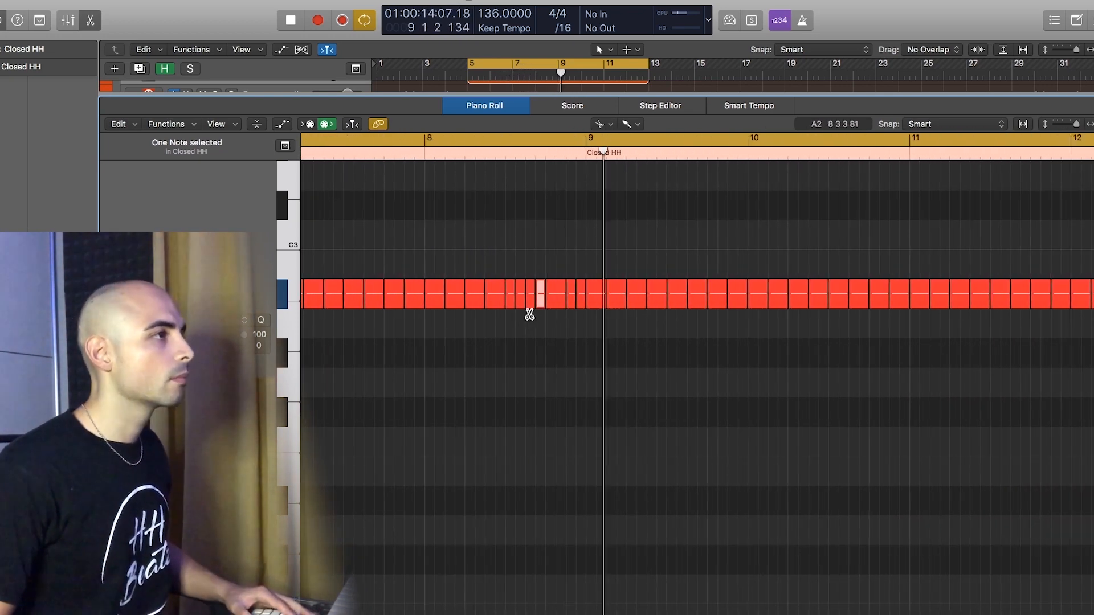
Turn the hi-hat notes at the start of beat 4 in bar 6 into a thirty-second-note roll descending from A#2 to G2.
{"action": "scroll", "coordinate": [530, 316], "scroll_direction": "up", "scroll_amount": 3}
{"action": "key", "text": "space"}
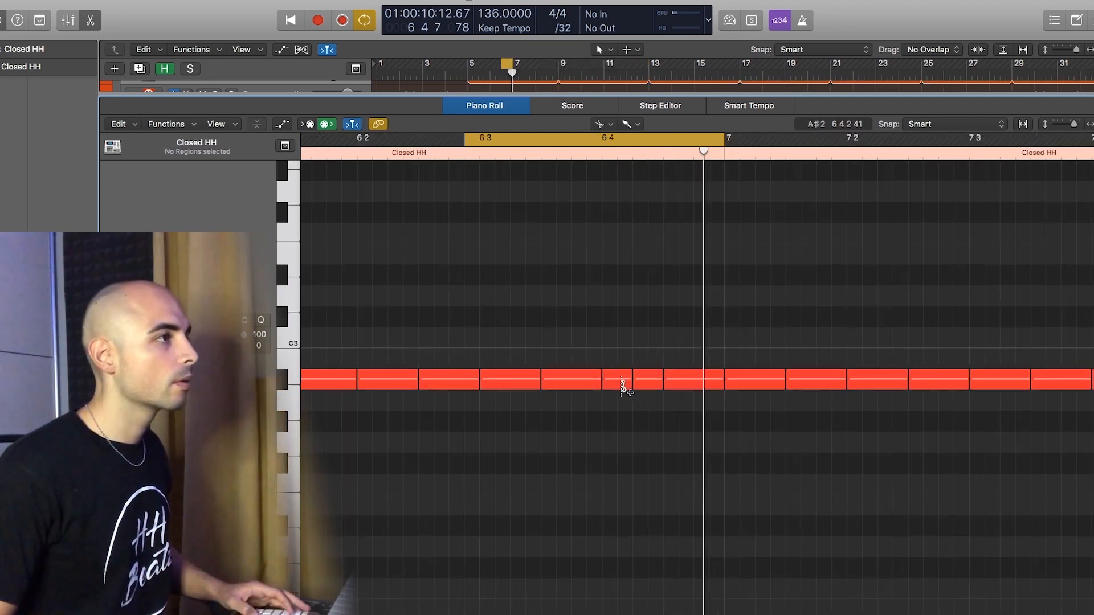
{"action": "left_click_drag", "start_coordinate": [615, 381], "coordinate": [648, 381]}
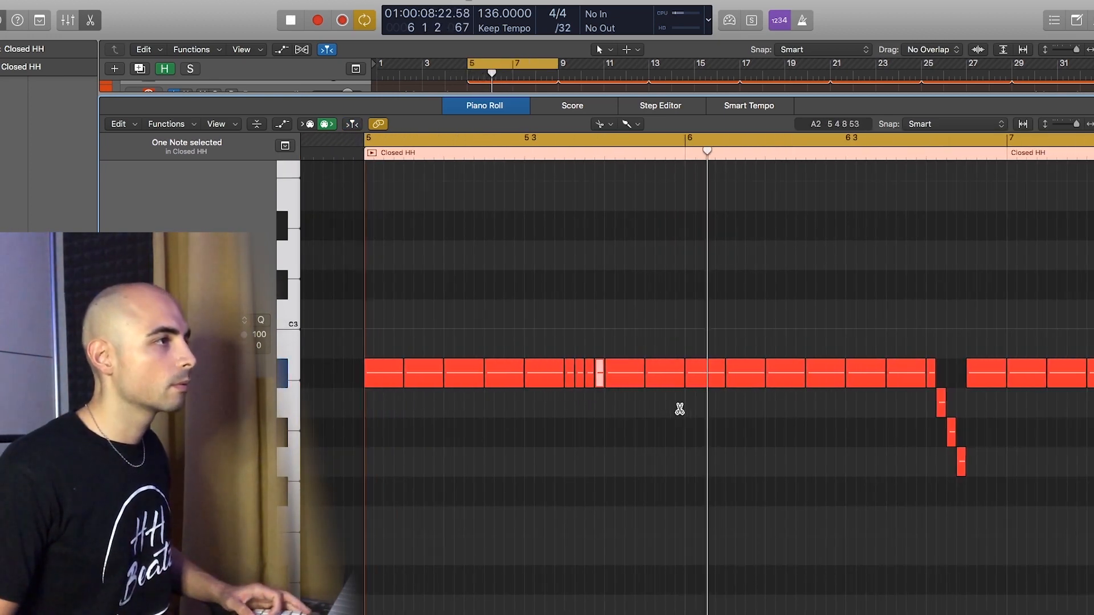
Divide the hi-hat eighth note in the second half of beat 3 in bar 7 into four thirty-second notes and play the pattern back.
{"action": "left_click", "coordinate": [554, 379], "text": "alt"}
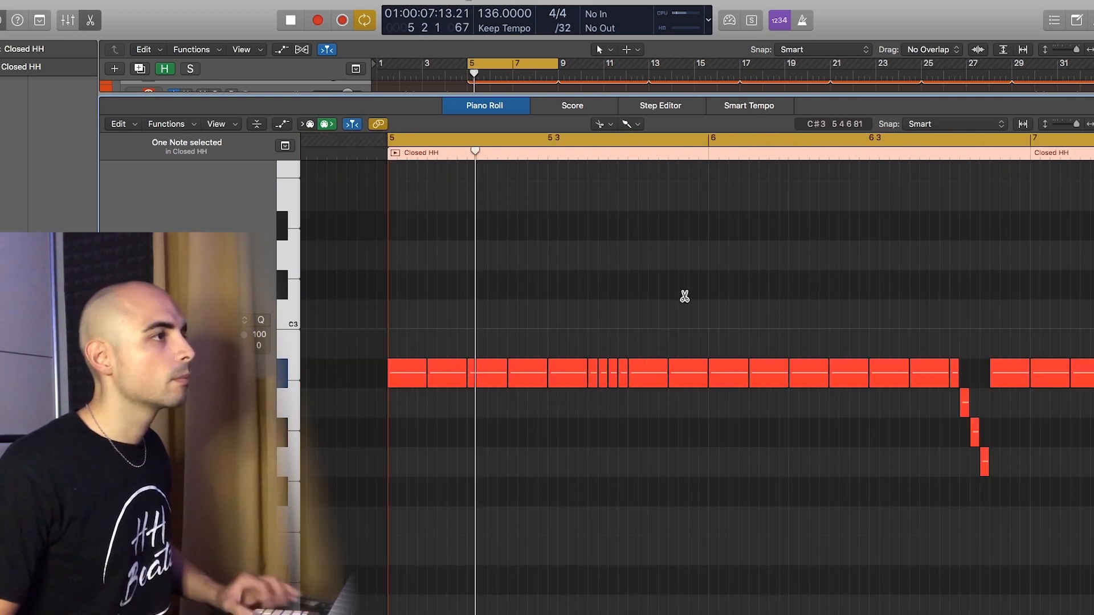
{"action": "scroll", "coordinate": [698, 305], "scroll_direction": "down", "scroll_amount": 5}
{"action": "scroll", "coordinate": [710, 319], "scroll_direction": "right", "scroll_amount": 3}
{"action": "scroll", "coordinate": [711, 319], "scroll_direction": "right", "scroll_amount": 4}
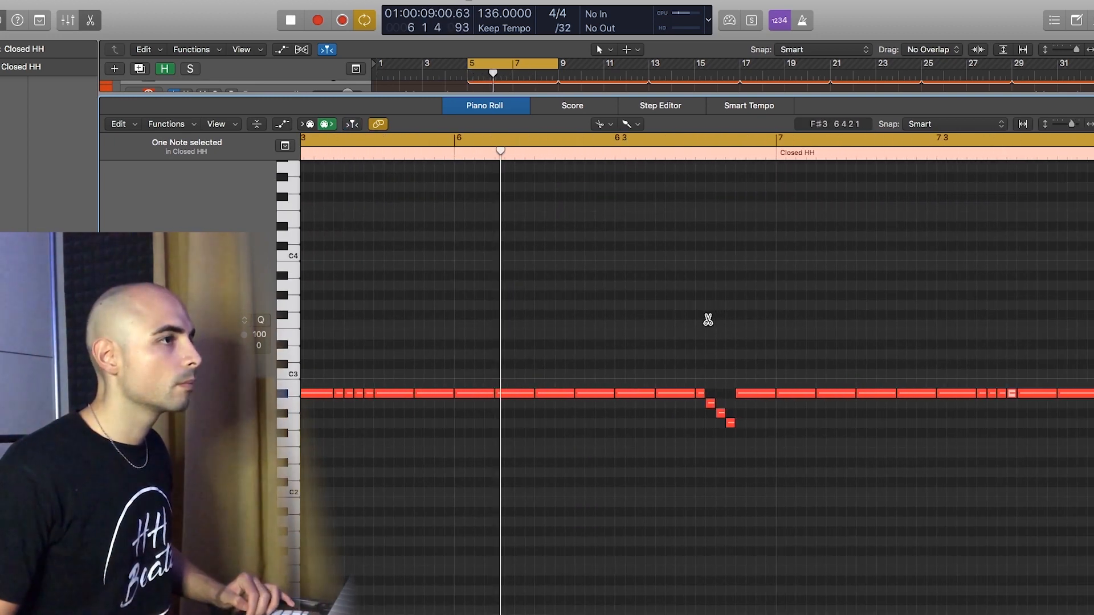
{"action": "scroll", "coordinate": [709, 319], "scroll_direction": "up", "scroll_amount": 3}
{"action": "scroll", "coordinate": [699, 313], "scroll_direction": "right", "scroll_amount": 5}
{"action": "scroll", "coordinate": [689, 309], "scroll_direction": "right", "scroll_amount": 5}
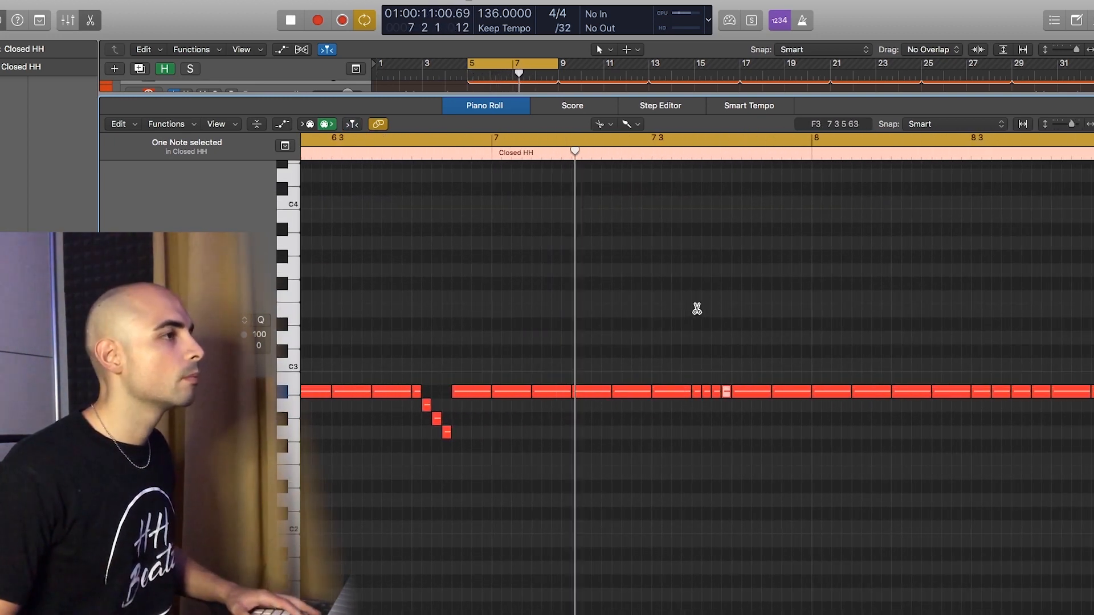
{"action": "scroll", "coordinate": [665, 325], "scroll_direction": "right", "scroll_amount": 4}
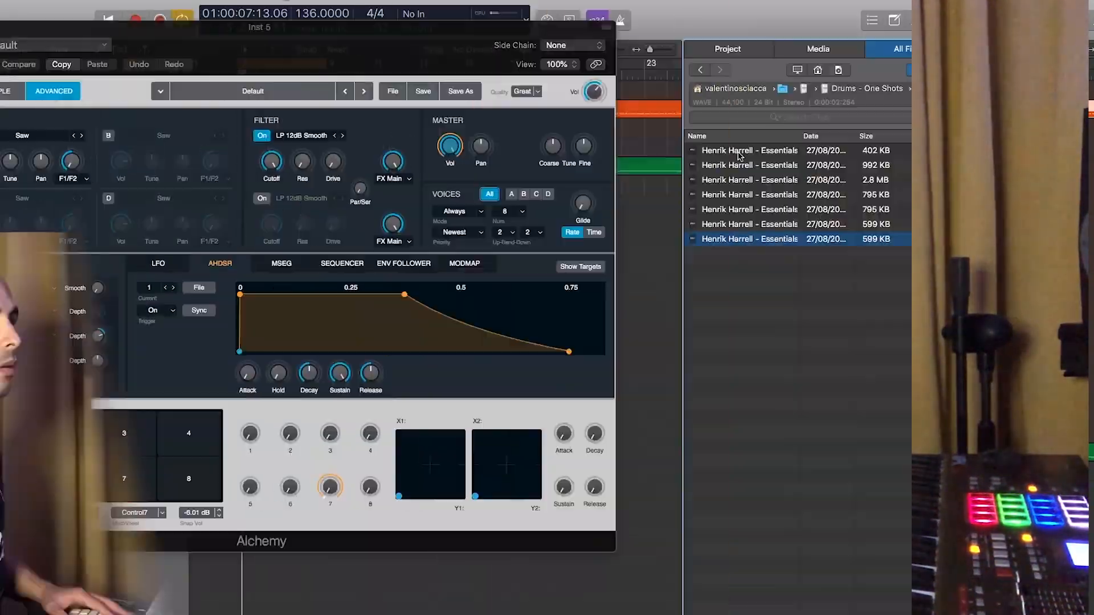
Audition the 808 one-shot samples one after another and widen the browser's Name column to show their full names.
{"action": "left_click", "coordinate": [739, 152]}
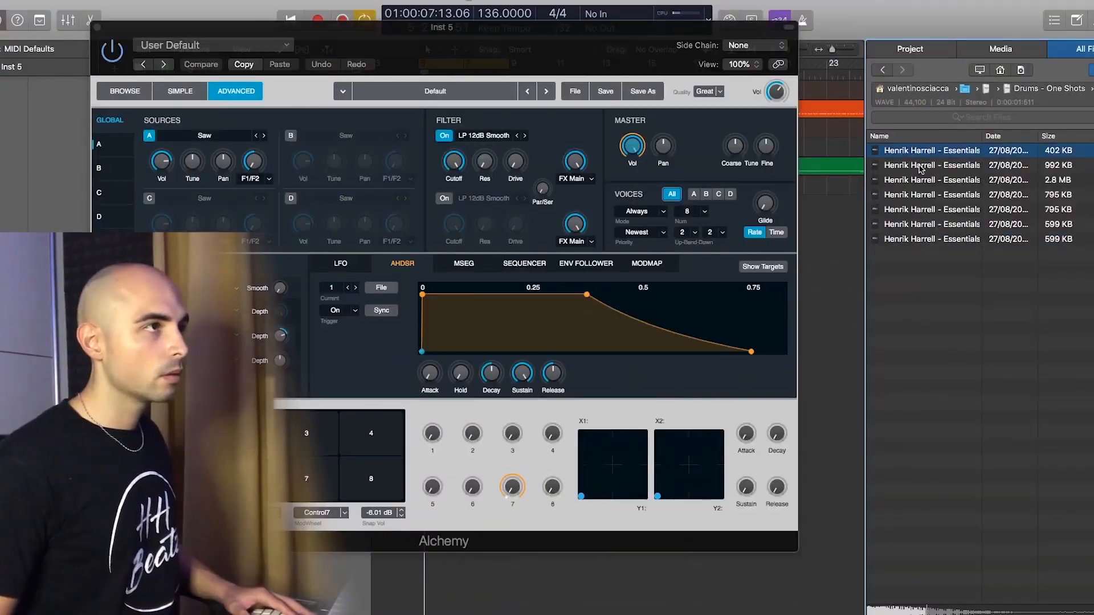
{"action": "key", "text": "Down"}
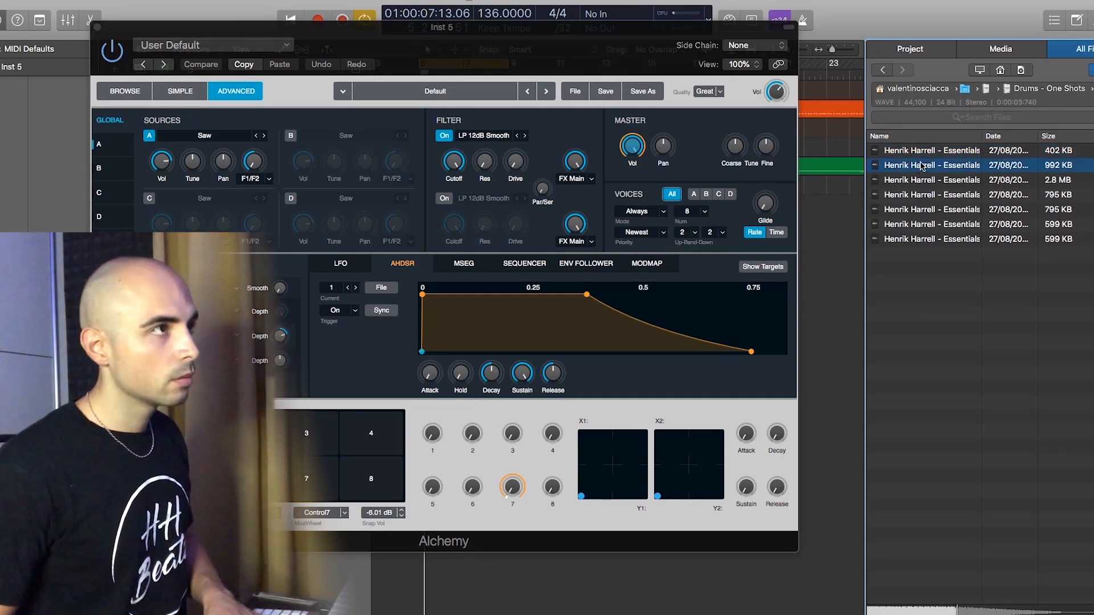
{"action": "key", "text": "Down"}
{"action": "key", "text": "Down"}
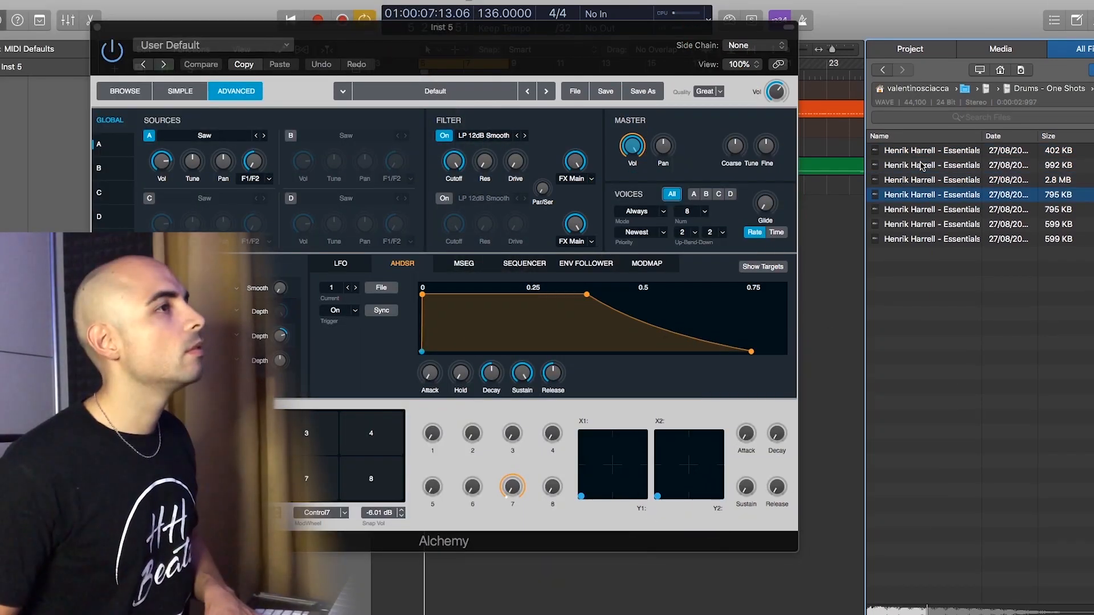
{"action": "key", "text": "Down"}
{"action": "left_click_drag", "start_coordinate": [982, 139], "coordinate": [1010, 139]}
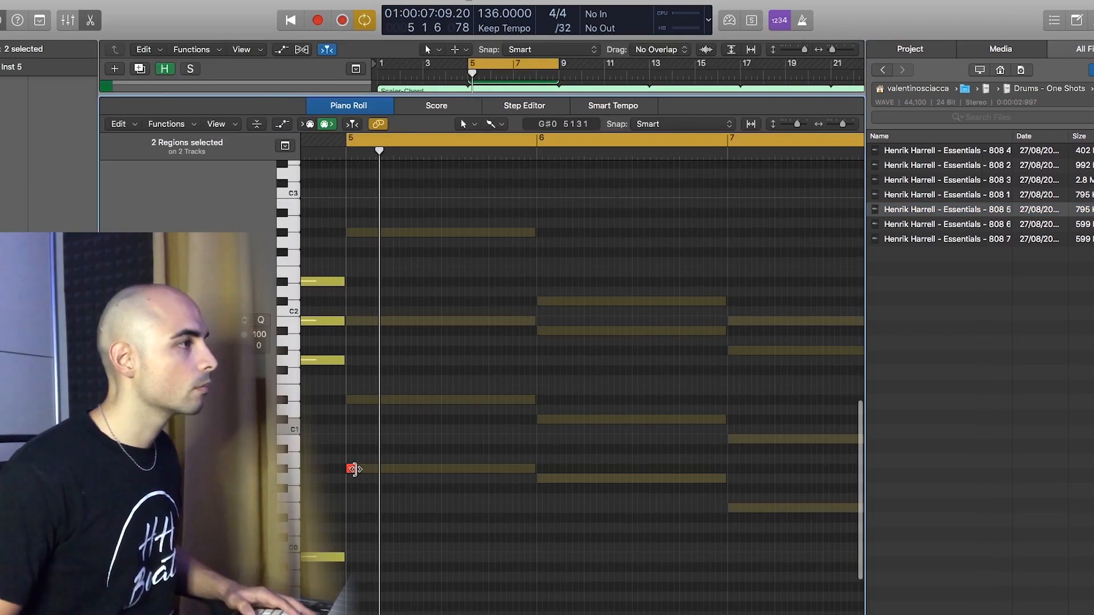
Lengthen the first G#0 note of the 808 region until it fills all of bar 5, playing the loop back in between.
{"action": "left_click_drag", "start_coordinate": [360, 469], "coordinate": [449, 471]}
{"action": "key", "text": "space"}
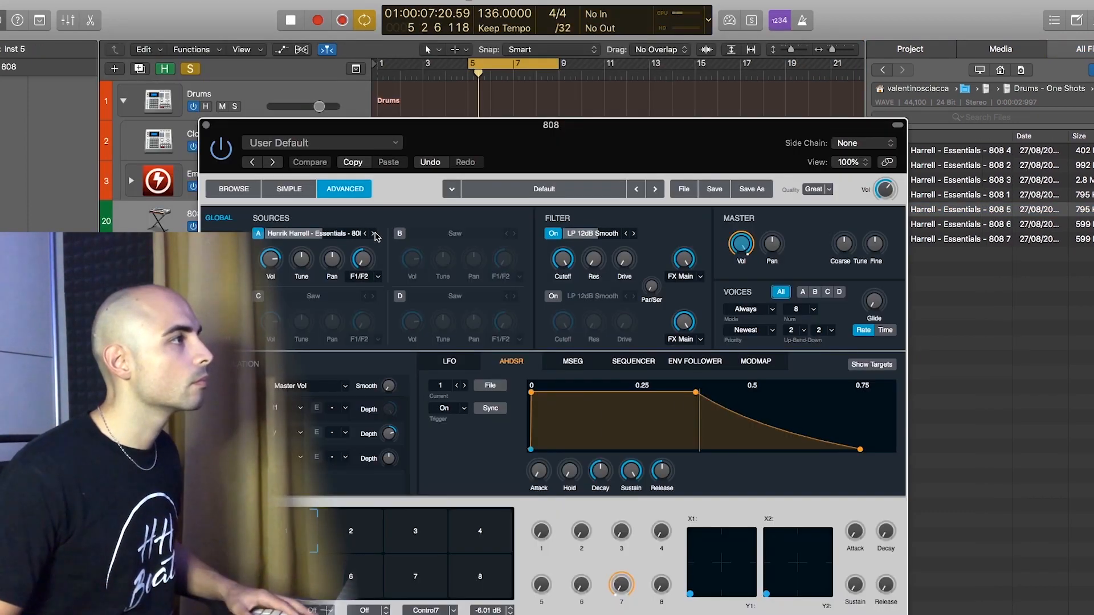
{"action": "key", "text": "space"}
{"action": "left_click", "coordinate": [252, 227]}
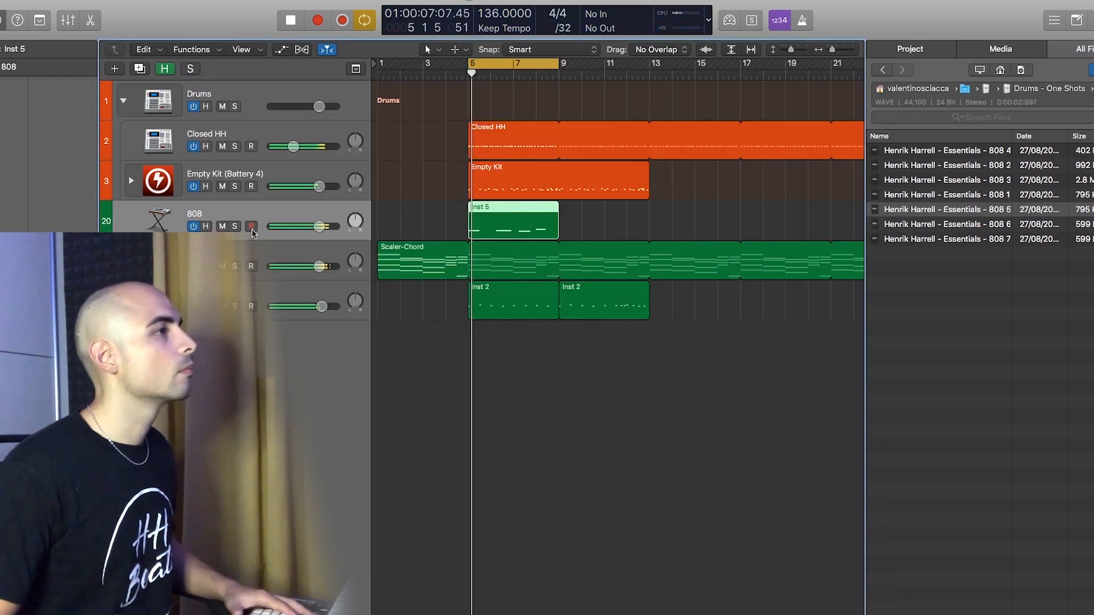
{"action": "double_click", "coordinate": [503, 232]}
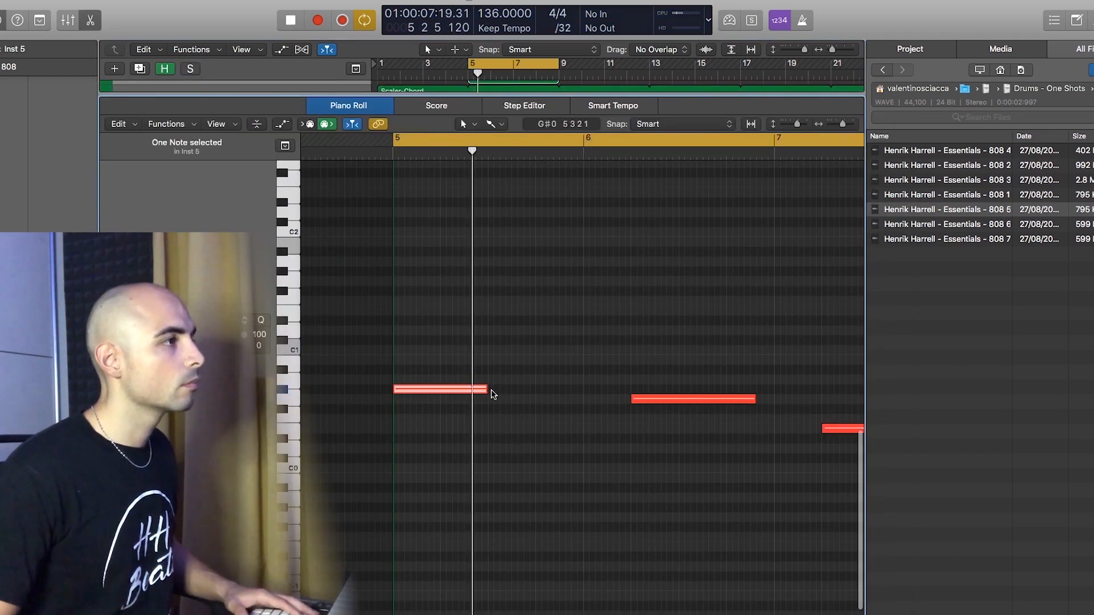
{"action": "left_click_drag", "start_coordinate": [485, 391], "coordinate": [593, 401]}
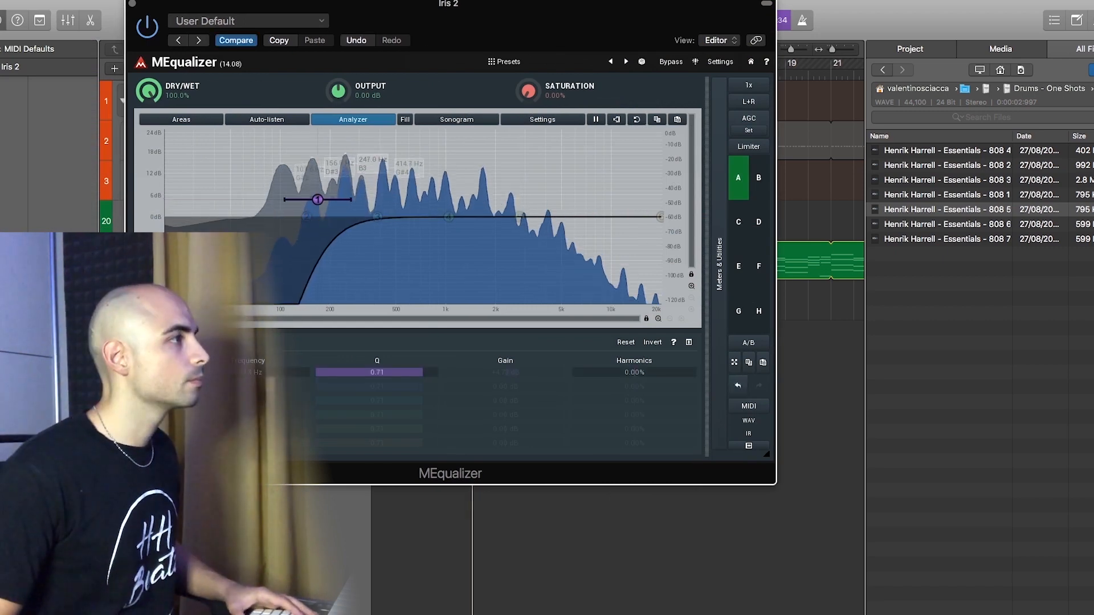
Raise the high-pass cutoff slightly in the MEqualizer on the Iris 2 track and close the plug-in.
{"action": "left_click_drag", "start_coordinate": [318, 200], "coordinate": [327, 200]}
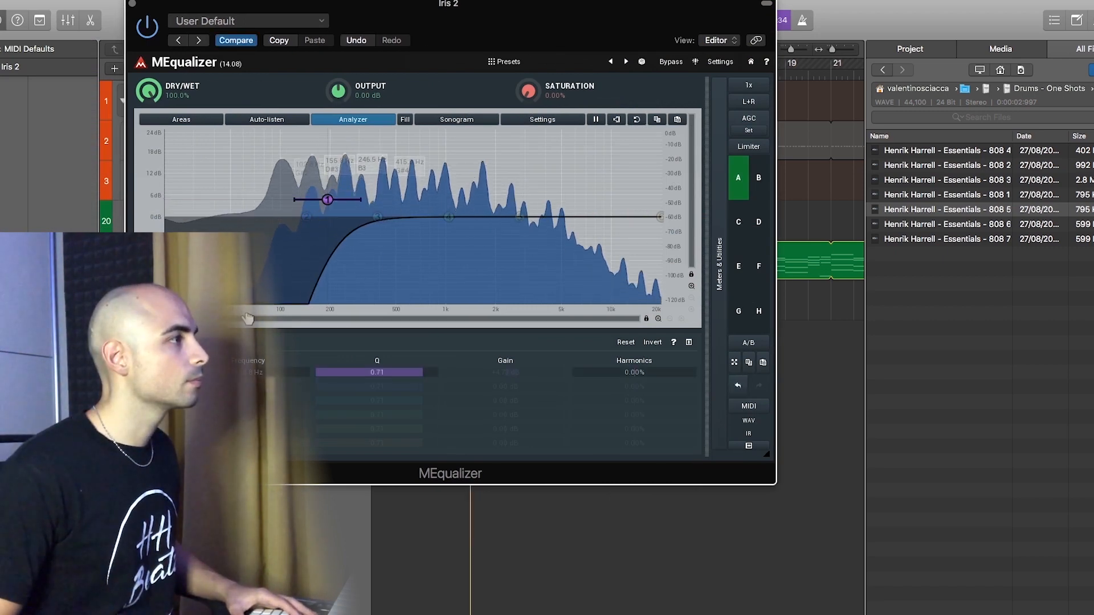
{"action": "left_click", "coordinate": [131, 4]}
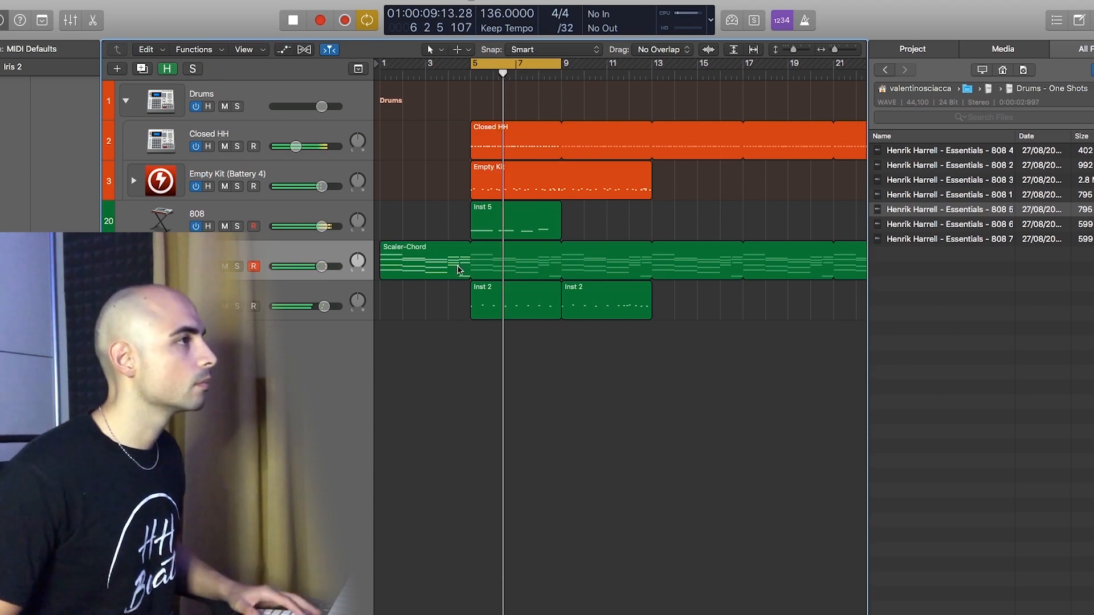
Add a C1 kick note at position 6 3 3 in the Empty Kit region.
{"action": "double_click", "coordinate": [524, 219]}
{"action": "scroll", "coordinate": [546, 450], "scroll_direction": "right", "scroll_amount": 3}
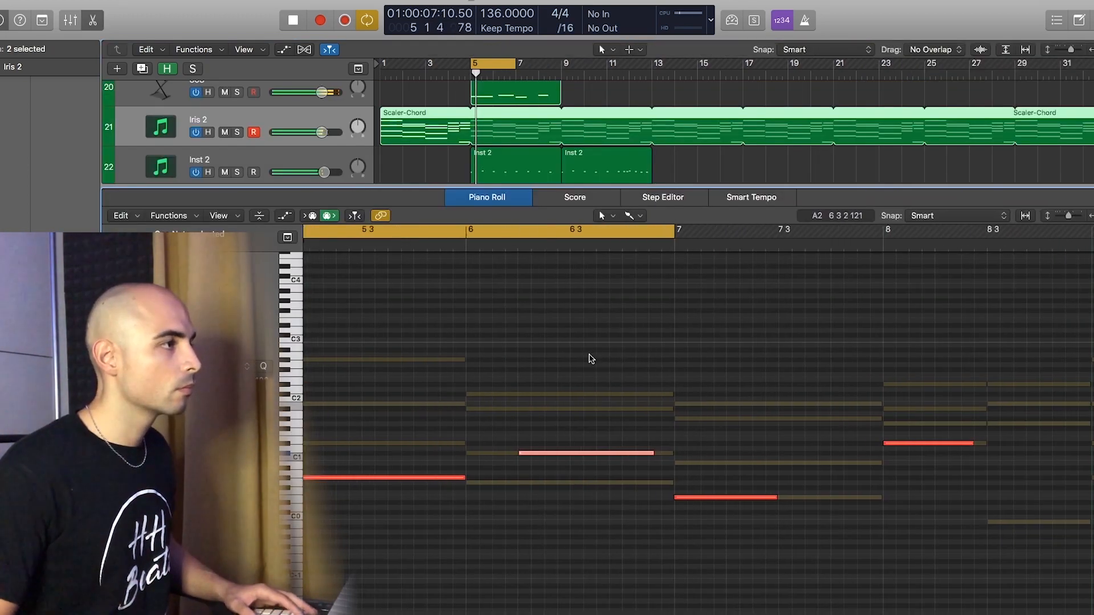
{"action": "scroll", "coordinate": [592, 394], "scroll_direction": "left", "scroll_amount": 2}
{"action": "scroll", "coordinate": [595, 422], "scroll_direction": "up", "scroll_amount": 5}
{"action": "scroll", "coordinate": [630, 452], "scroll_direction": "up", "scroll_amount": 3}
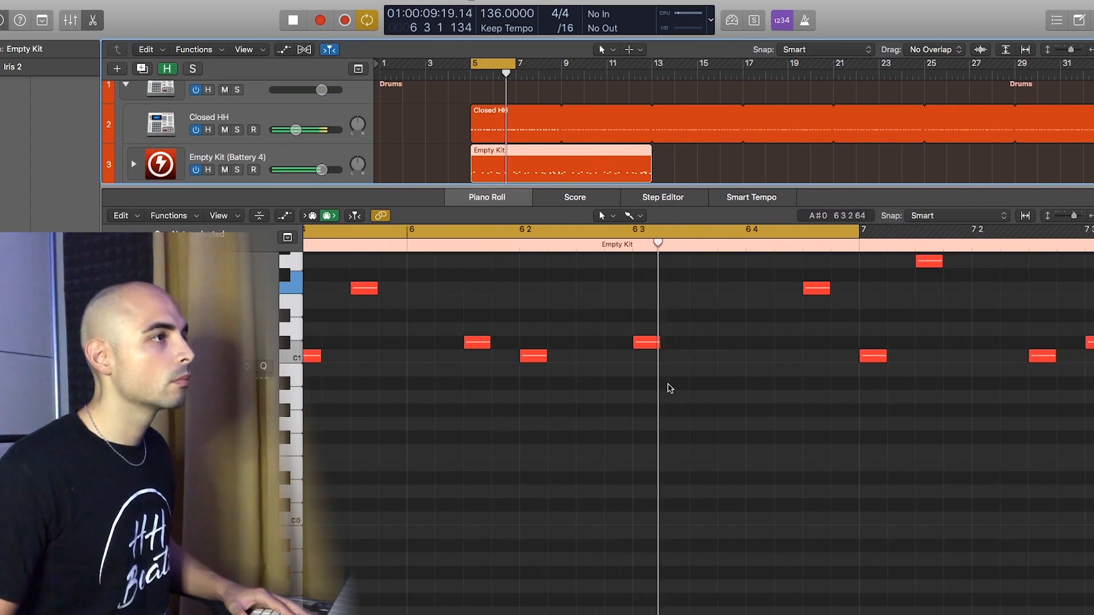
{"action": "left_click", "coordinate": [661, 373]}
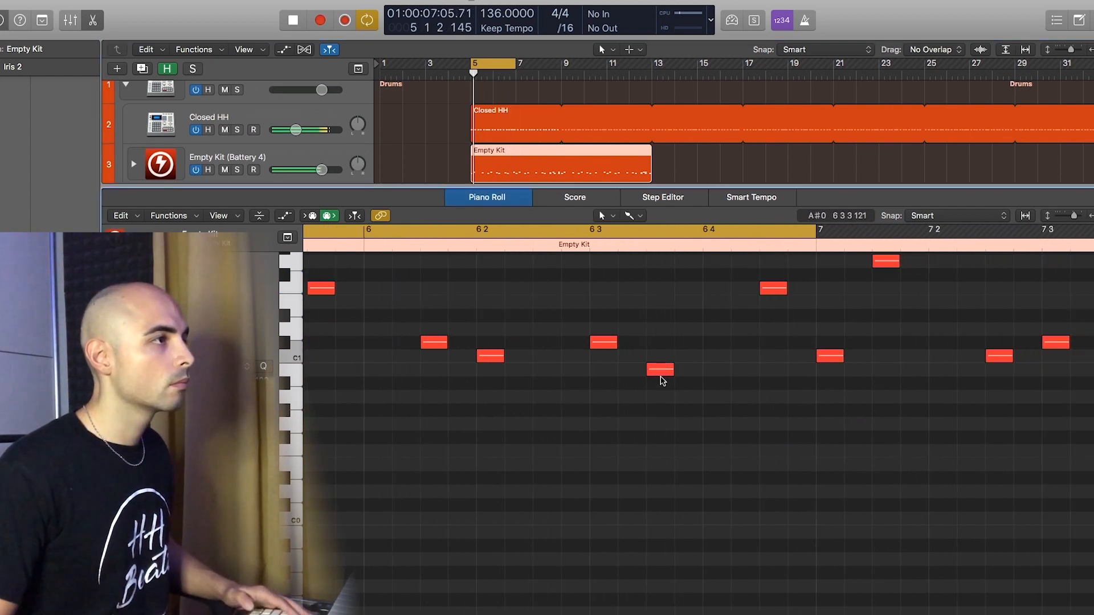
{"action": "left_click_drag", "start_coordinate": [661, 372], "coordinate": [661, 358]}
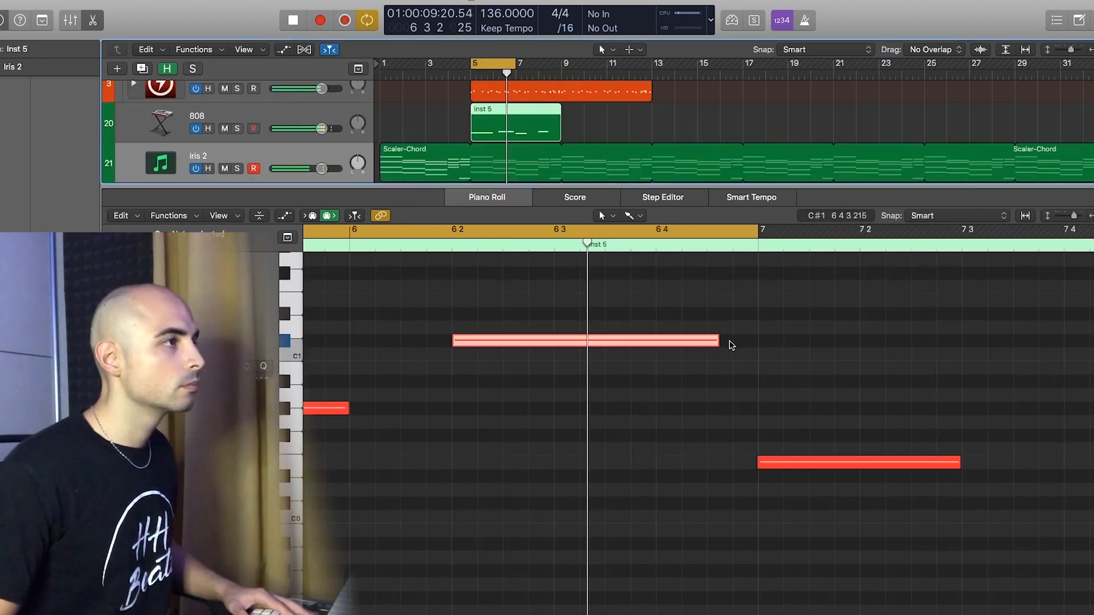
Shorten the 808's C#1 note in bar 6 to 0 1 2 0, copy it directly behind itself and halve the copy.
{"action": "key", "text": "space"}
{"action": "left_click_drag", "start_coordinate": [721, 342], "coordinate": [608, 344]}
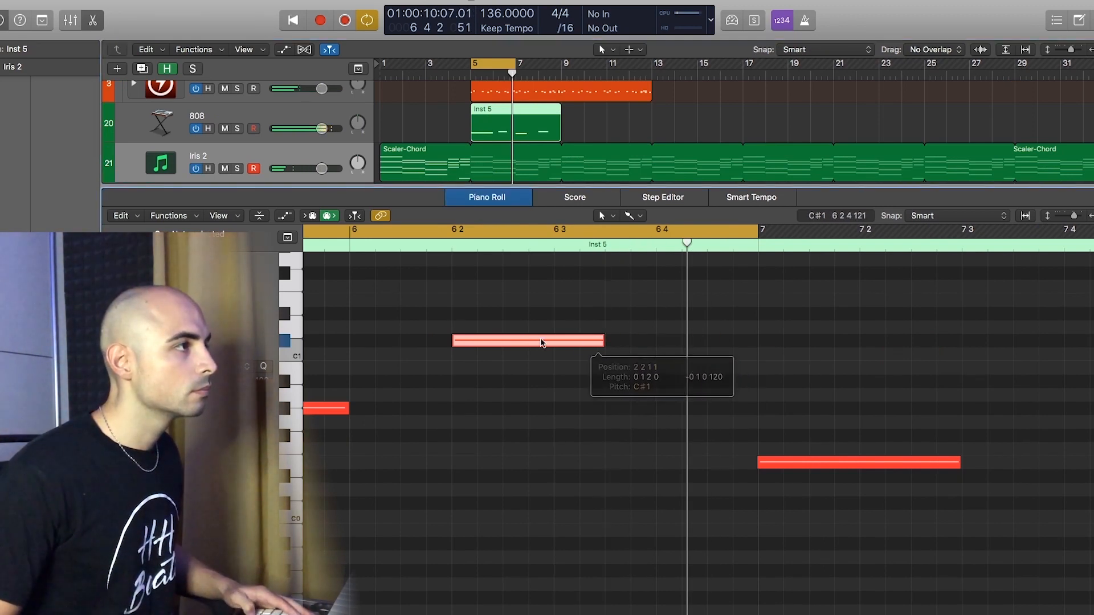
{"action": "left_click_drag", "start_coordinate": [540, 340], "coordinate": [741, 349]}
{"action": "left_click_drag", "start_coordinate": [755, 342], "coordinate": [682, 343]}
{"action": "key", "text": "space"}
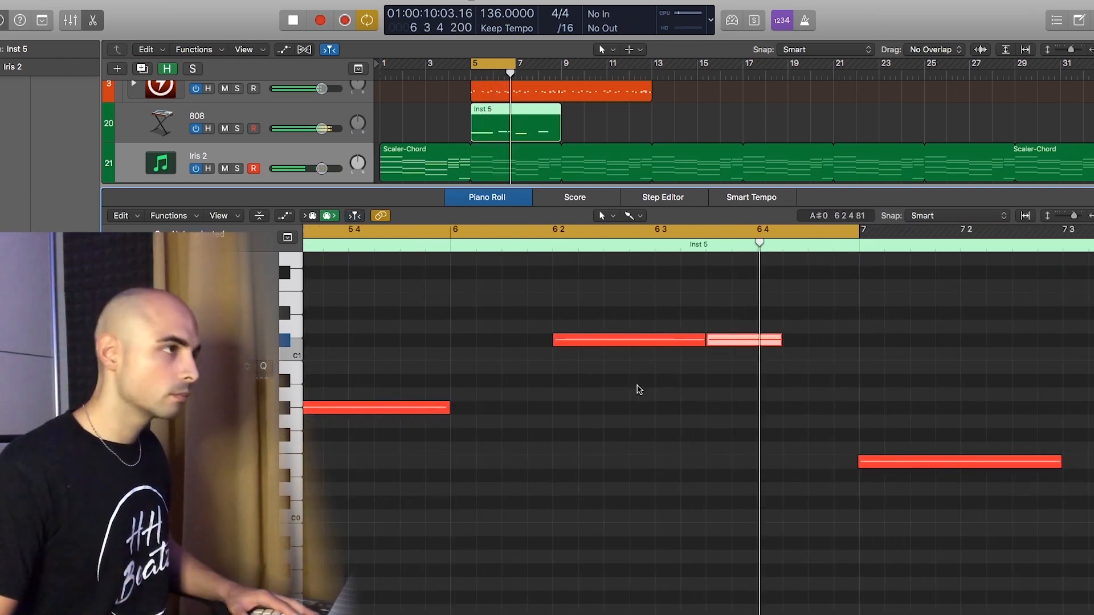
Extend the cycle range to run from bar 5 to bar 9 and play the 808 pattern back.
{"action": "scroll", "coordinate": [652, 395], "scroll_direction": "right", "scroll_amount": 5}
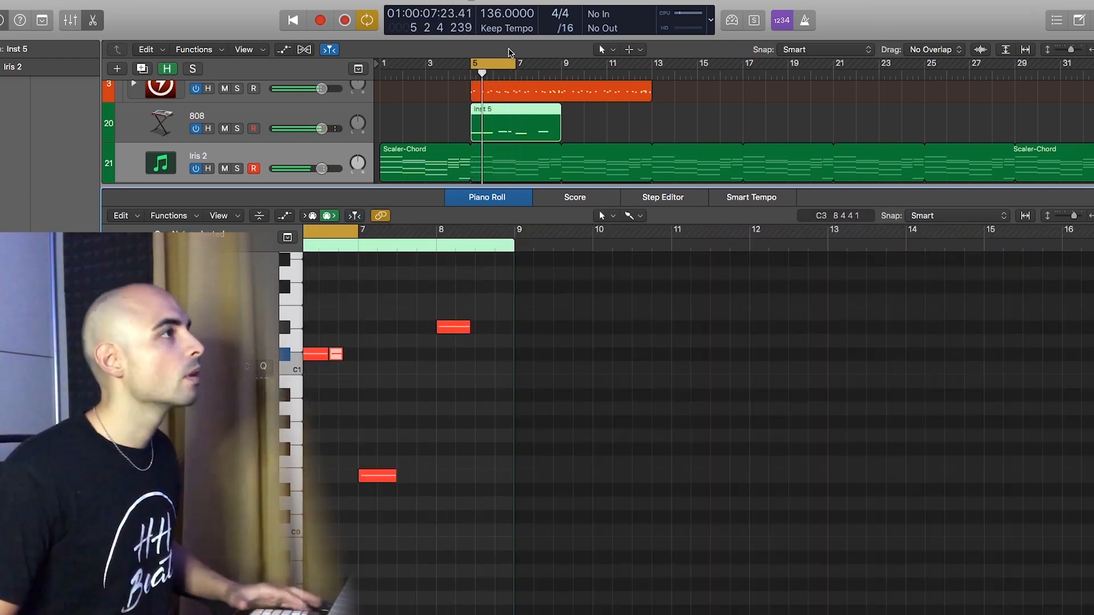
{"action": "left_click_drag", "start_coordinate": [509, 69], "coordinate": [561, 65]}
{"action": "left_click_drag", "start_coordinate": [472, 65], "coordinate": [465, 64]}
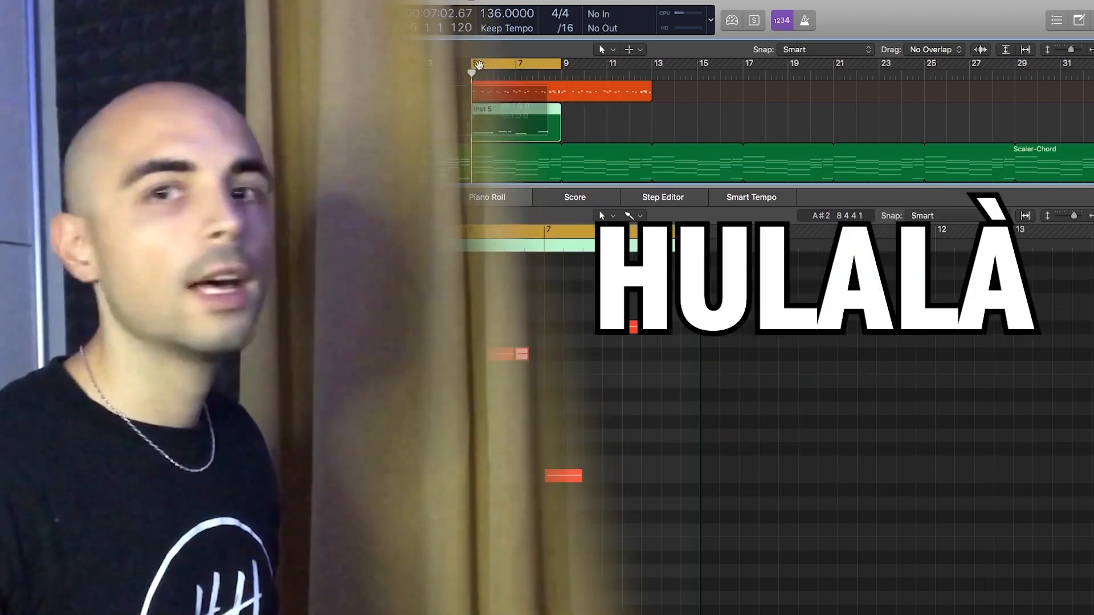
{"action": "key", "text": "space"}
{"action": "scroll", "coordinate": [579, 578], "scroll_direction": "up", "scroll_amount": 3}
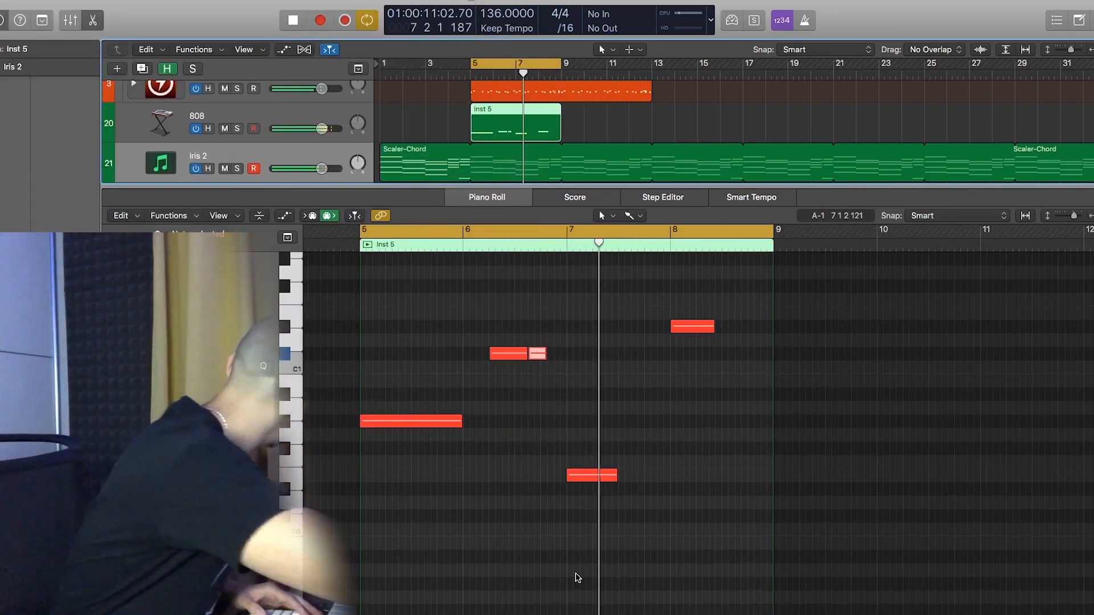
Lengthen the 808 note on beat 3 of bar 8 slightly, and set Alchemy to one voice with some glide.
{"action": "left_click_drag", "start_coordinate": [653, 427], "coordinate": [666, 428]}
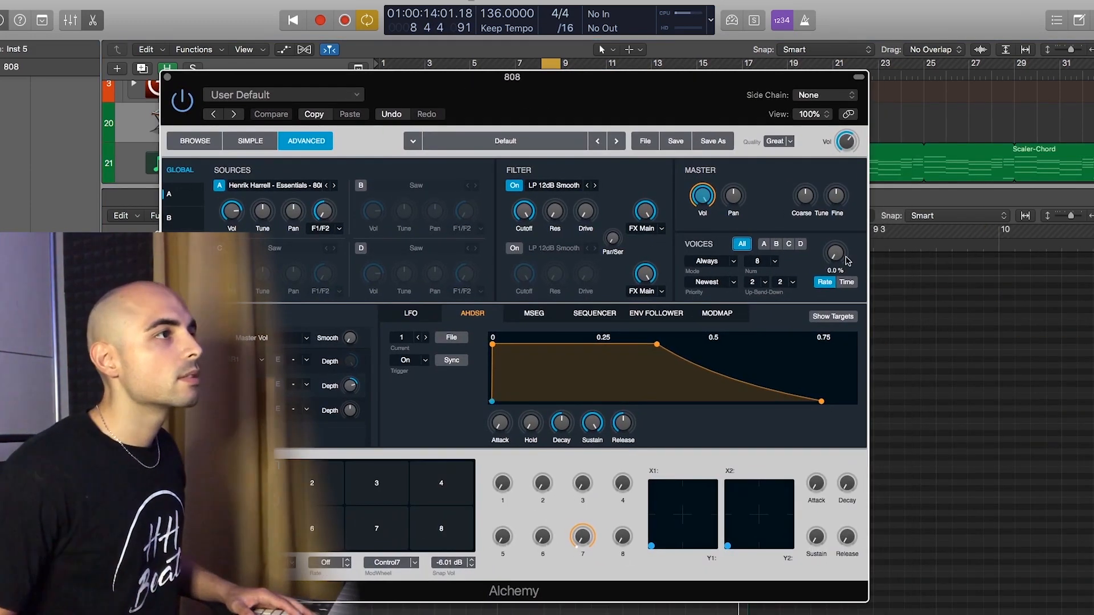
{"action": "left_click", "coordinate": [774, 263]}
{"action": "left_click", "coordinate": [766, 278]}
{"action": "key", "text": "space"}
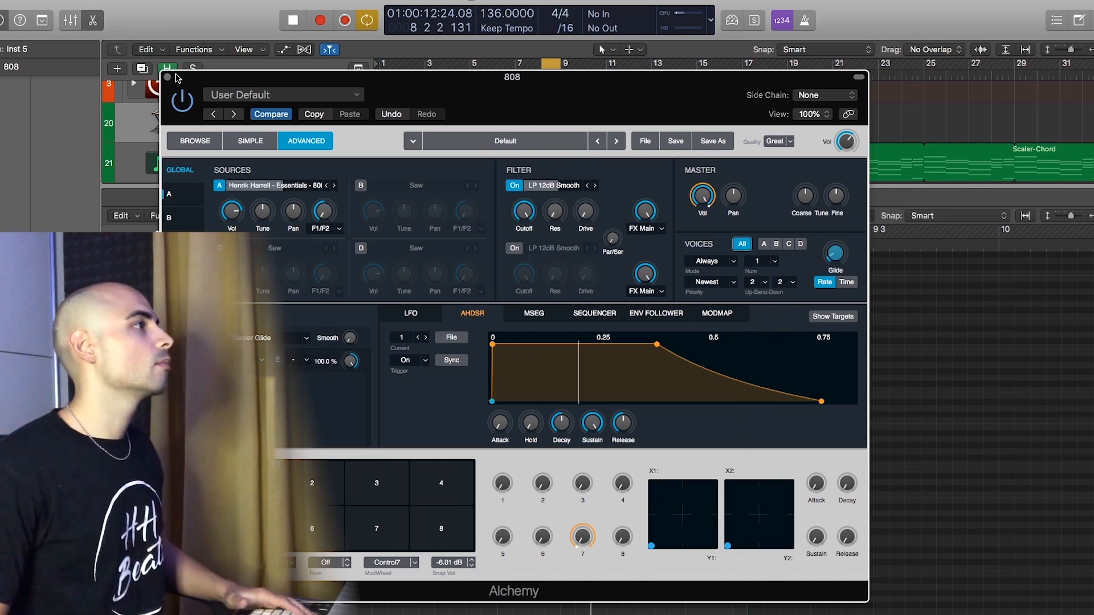
{"action": "left_click", "coordinate": [168, 77]}
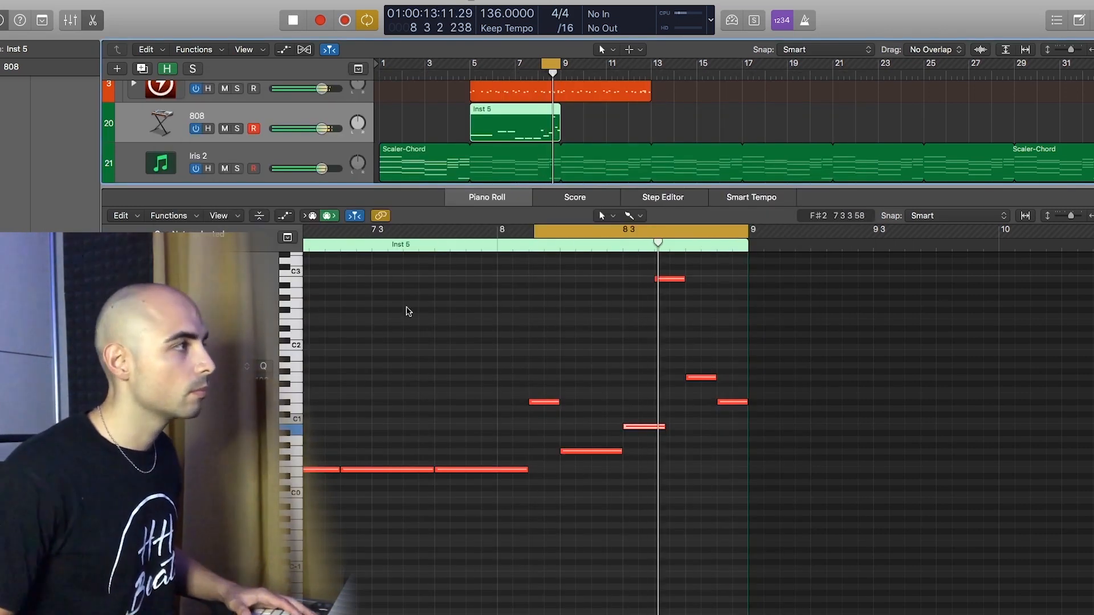
Extend the 808 note on beat 3 of bar 8 further and trim the start of the high note that overlaps it.
{"action": "key", "text": "v"}
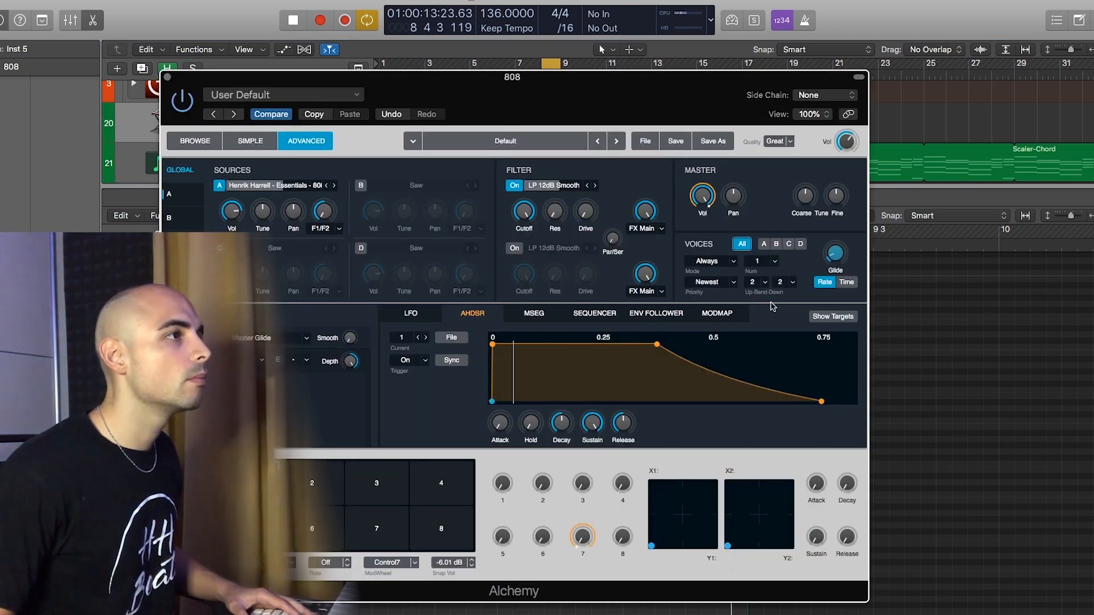
{"action": "left_click", "coordinate": [167, 77]}
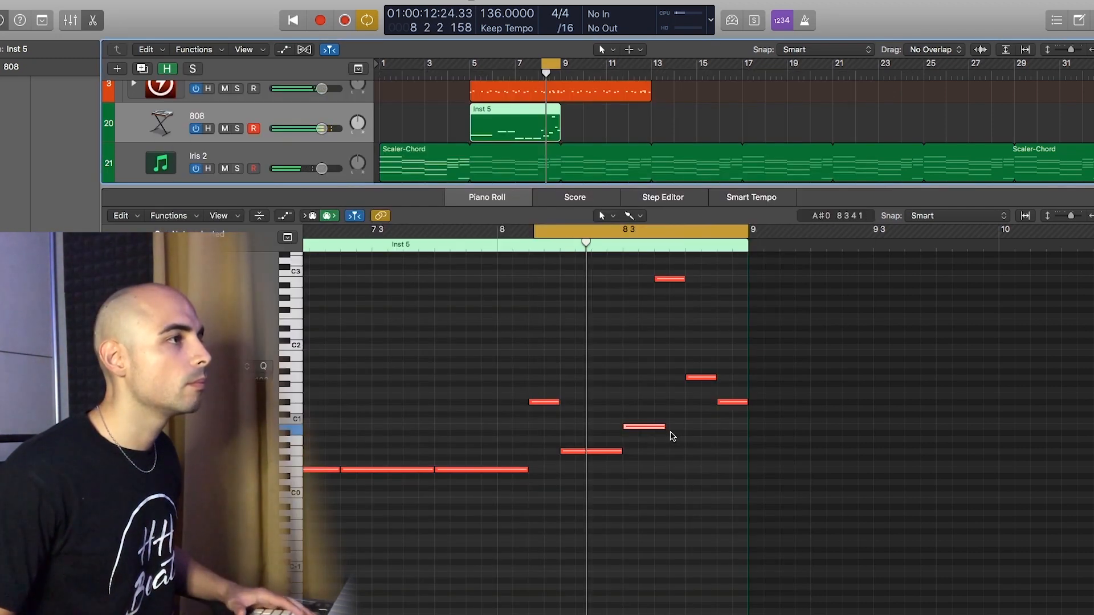
{"action": "left_click_drag", "start_coordinate": [664, 427], "coordinate": [678, 428]}
{"action": "left_click_drag", "start_coordinate": [660, 281], "coordinate": [672, 280]}
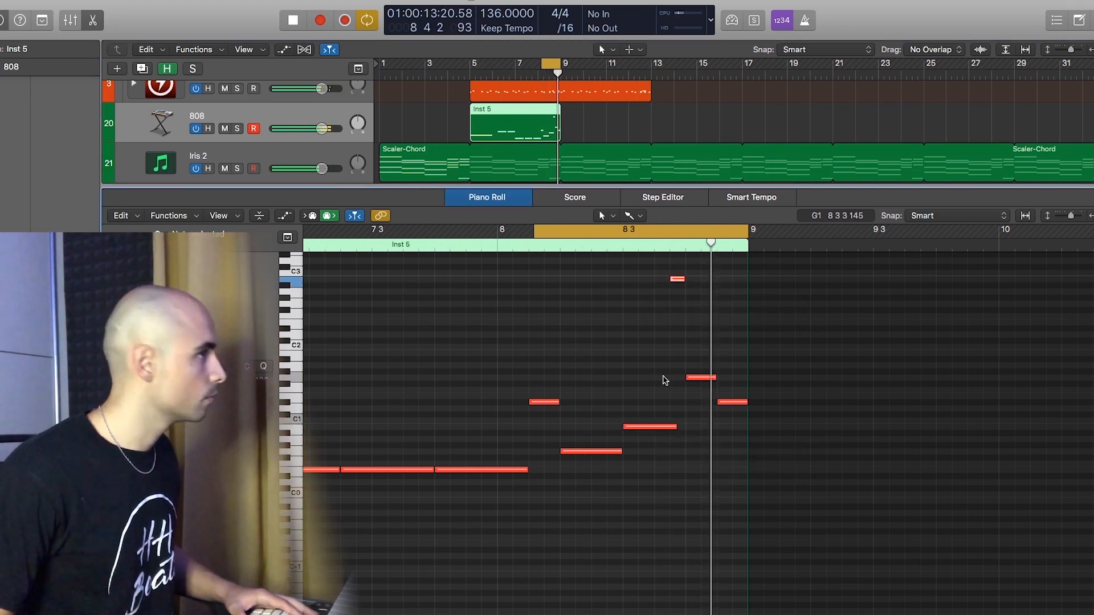
Set Alchemy's glide time to about 130.8 ms and its voice mode to Retrigger.
{"action": "left_click", "coordinate": [718, 263]}
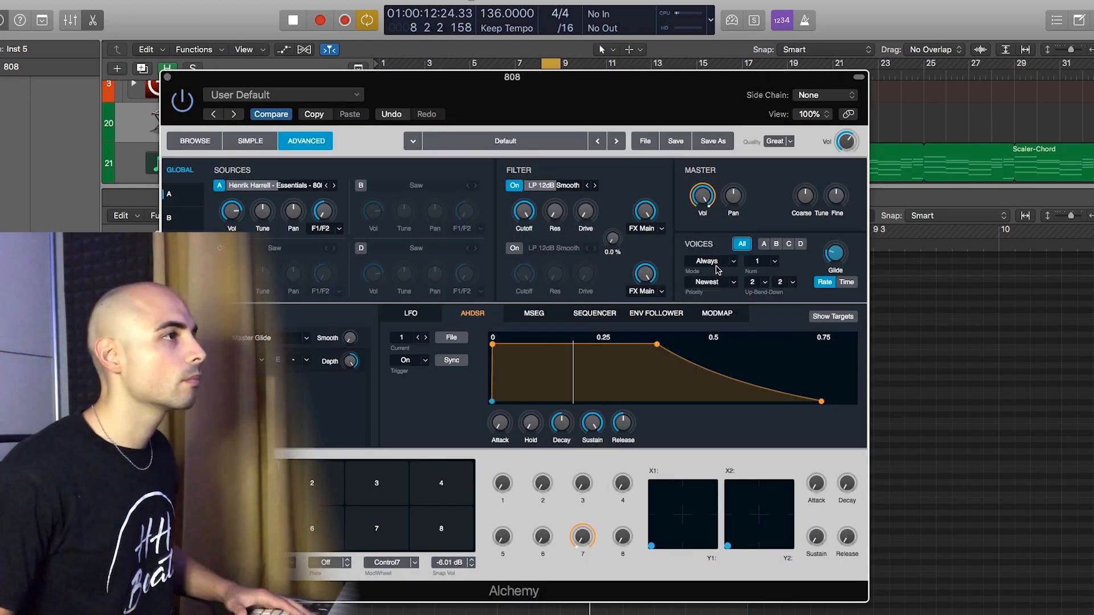
{"action": "left_click", "coordinate": [716, 282]}
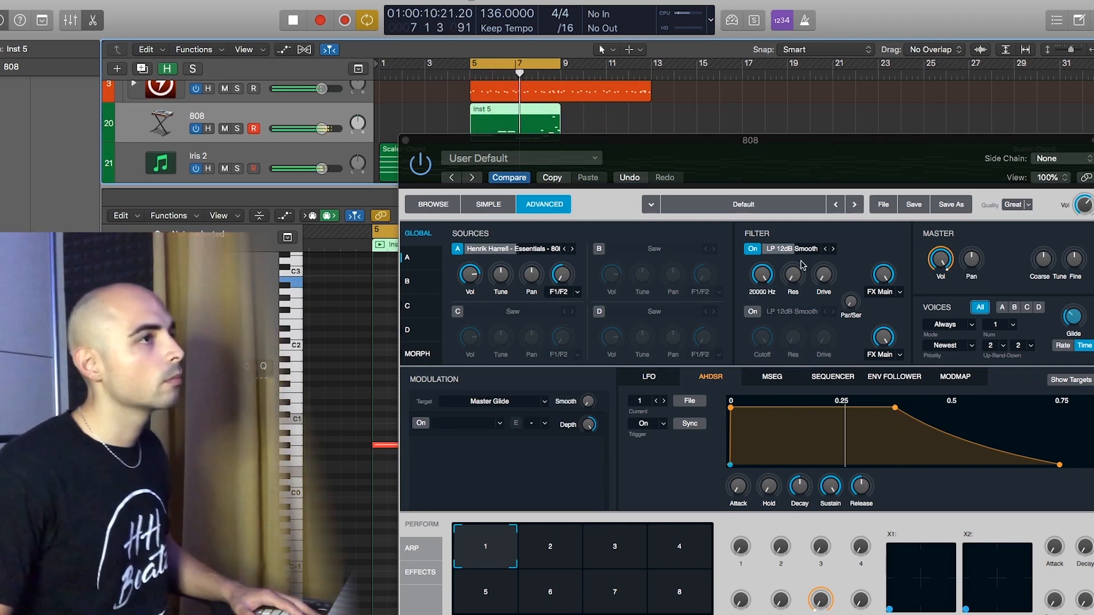
{"action": "left_click_drag", "start_coordinate": [1073, 319], "coordinate": [1072, 344]}
{"action": "left_click", "coordinate": [963, 326]}
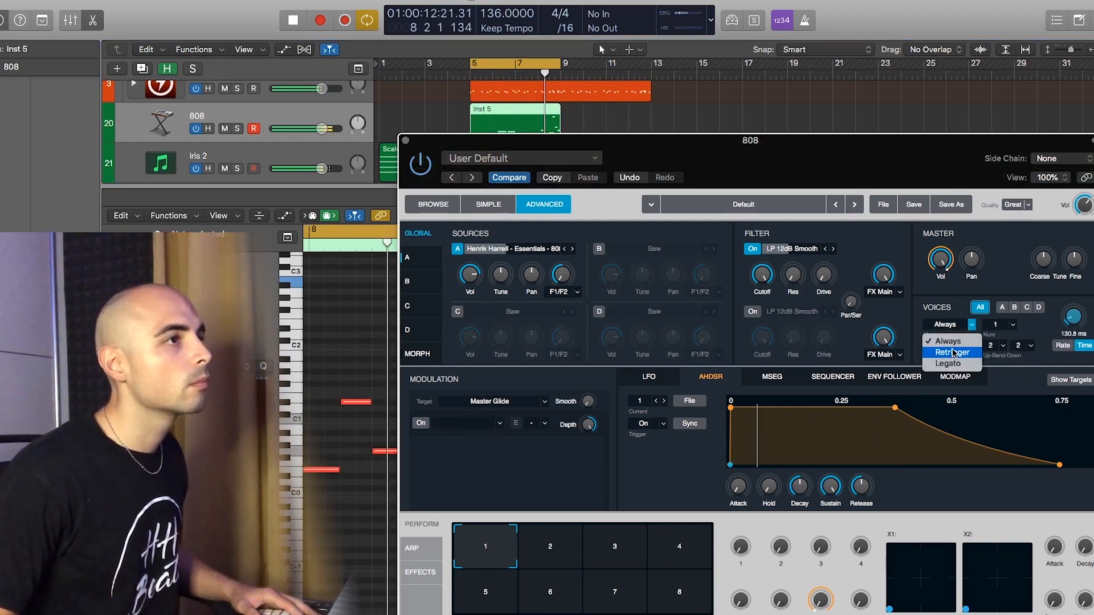
{"action": "left_click", "coordinate": [953, 353]}
{"action": "left_click_drag", "start_coordinate": [894, 165], "coordinate": [707, 104]}
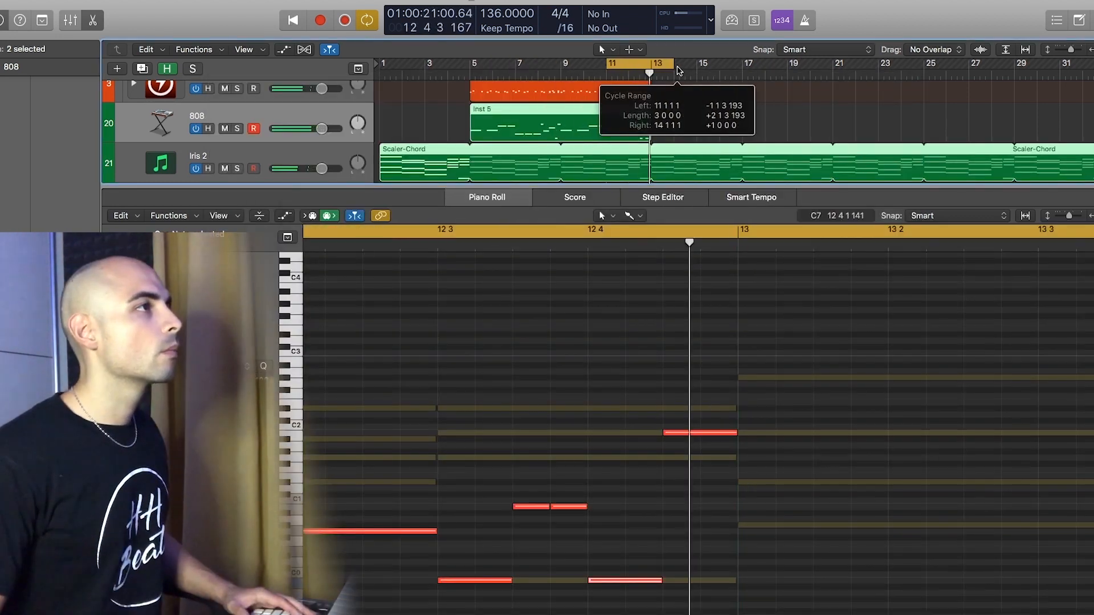
Join the two Inst 2 regions and transpose the 808, chord and Inst 2 regions by -2 during playback.
{"action": "left_click_drag", "start_coordinate": [674, 73], "coordinate": [689, 85]}
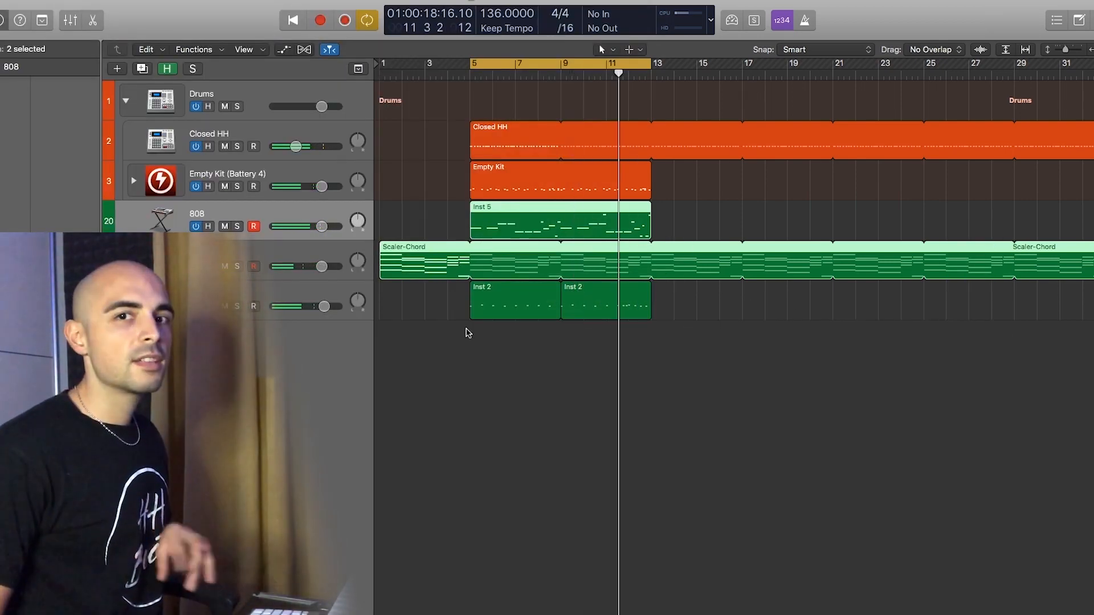
{"action": "left_click_drag", "start_coordinate": [477, 367], "coordinate": [501, 226]}
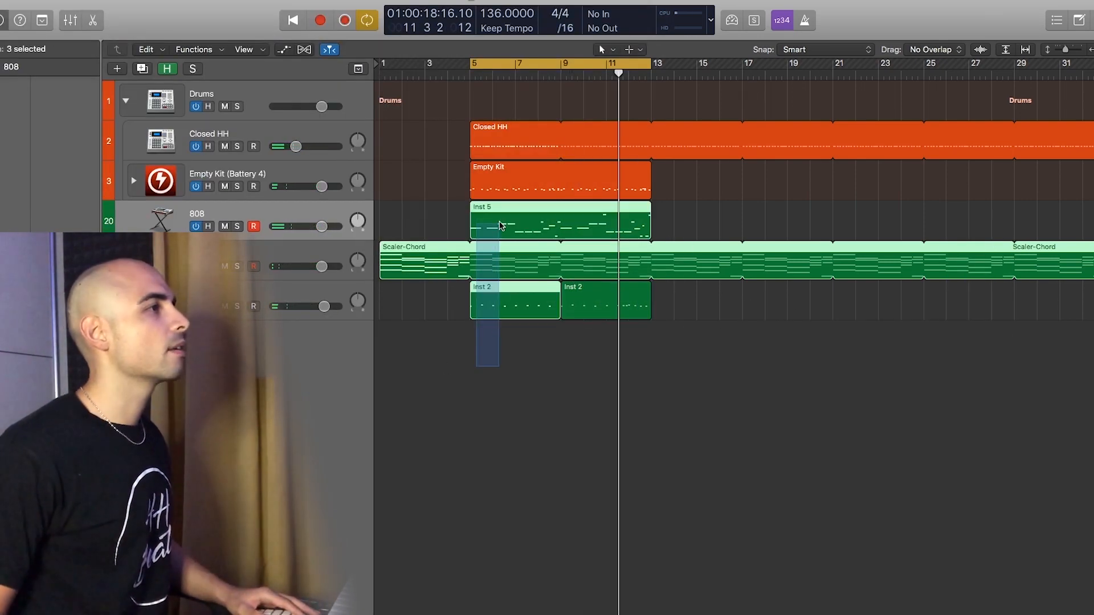
{"action": "left_click_drag", "start_coordinate": [503, 382], "coordinate": [599, 234]}
{"action": "left_click", "coordinate": [409, 336]}
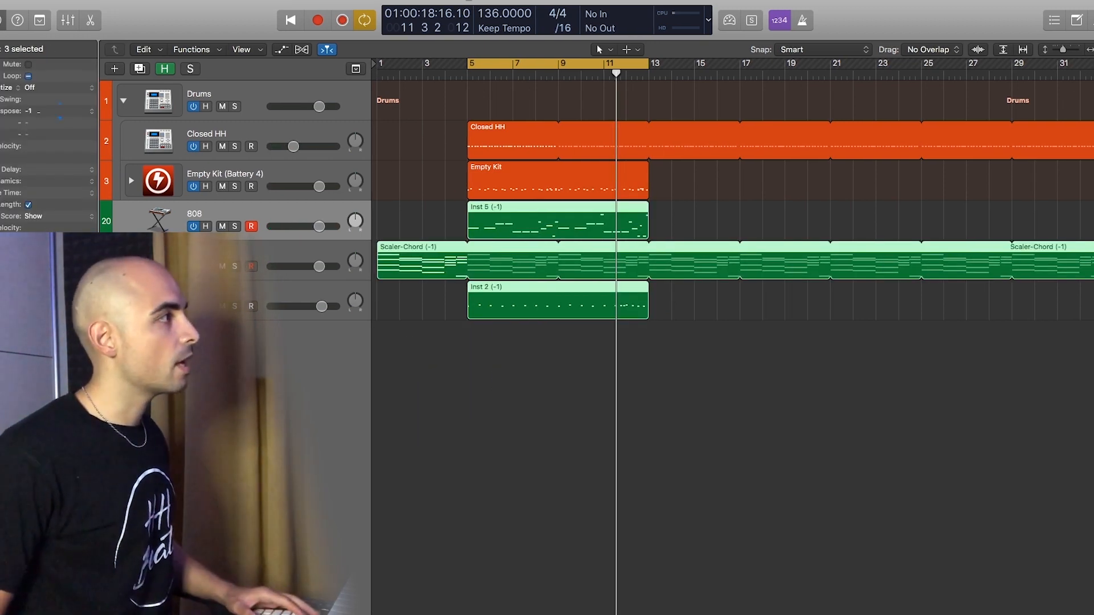
{"action": "key", "text": "shift+space"}
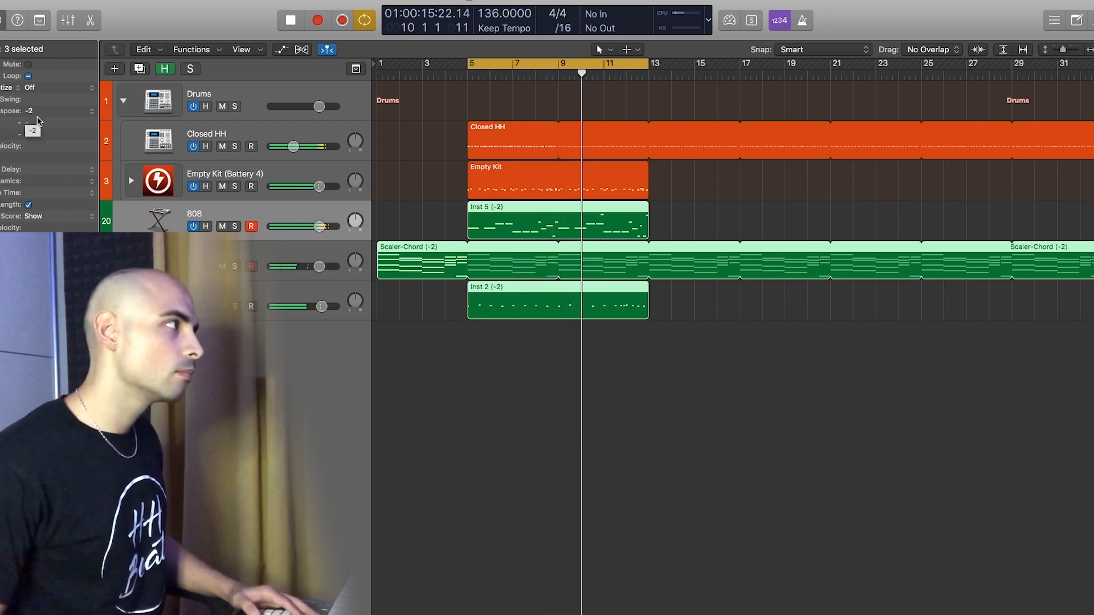
Solo the Inst 2 track and load the Graduates preset in its MRhythmizer effect.
{"action": "left_click", "coordinate": [238, 307]}
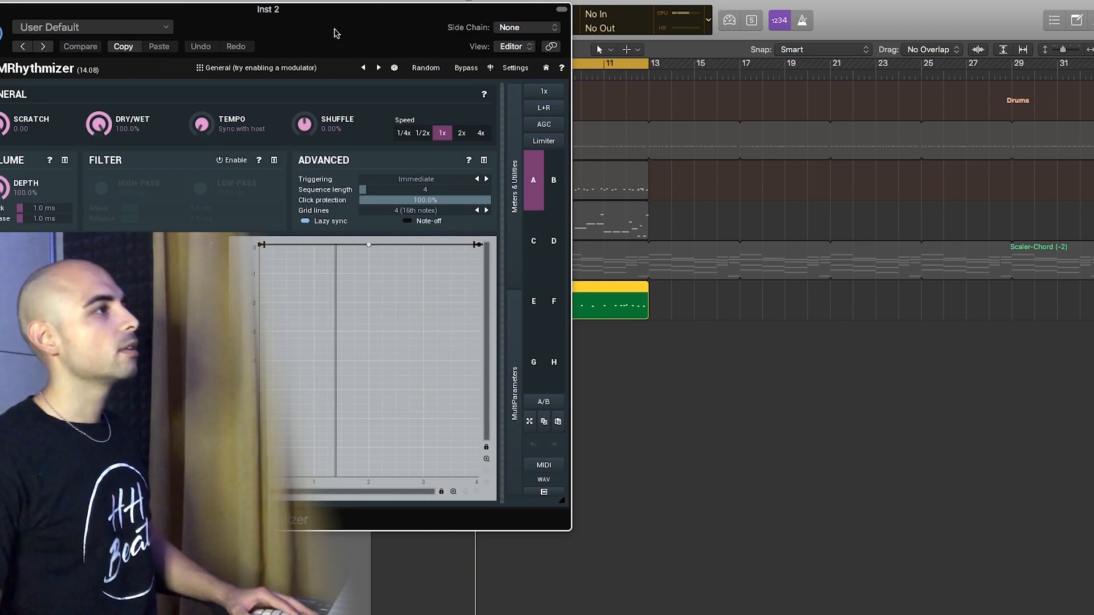
{"action": "left_click_drag", "start_coordinate": [335, 31], "coordinate": [786, 73]}
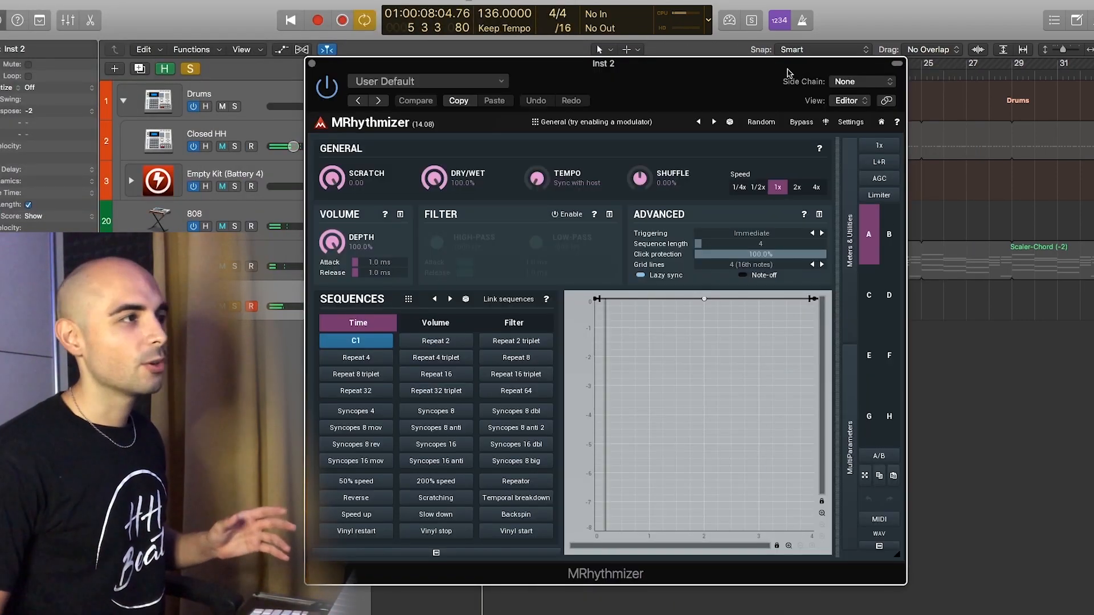
{"action": "left_click_drag", "start_coordinate": [776, 77], "coordinate": [748, 74]}
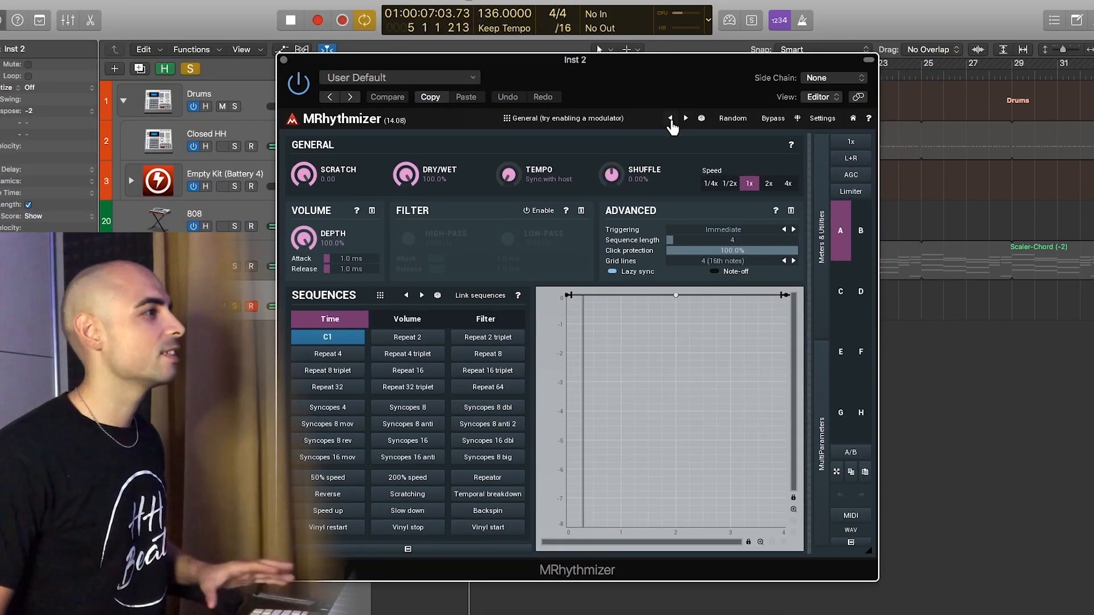
{"action": "left_click", "coordinate": [671, 118]}
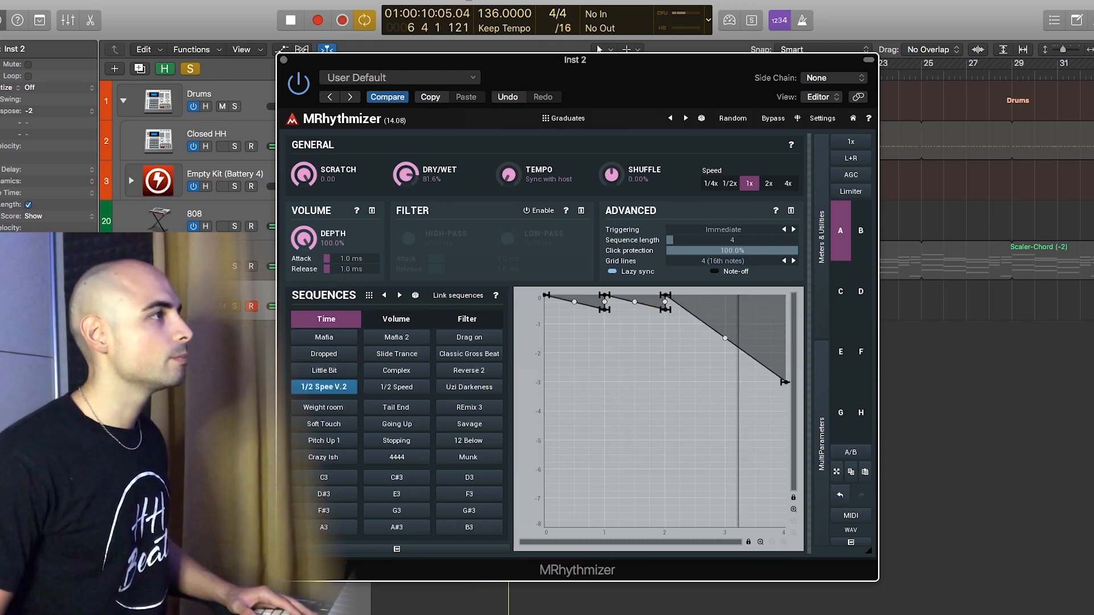
Try MRhythmizer's Uzi Darkeness and Reverse 2 sequences, turn solo off with dry/wet at about 49.6%, and choose 1/2 Spee V.2.
{"action": "left_click", "coordinate": [469, 388]}
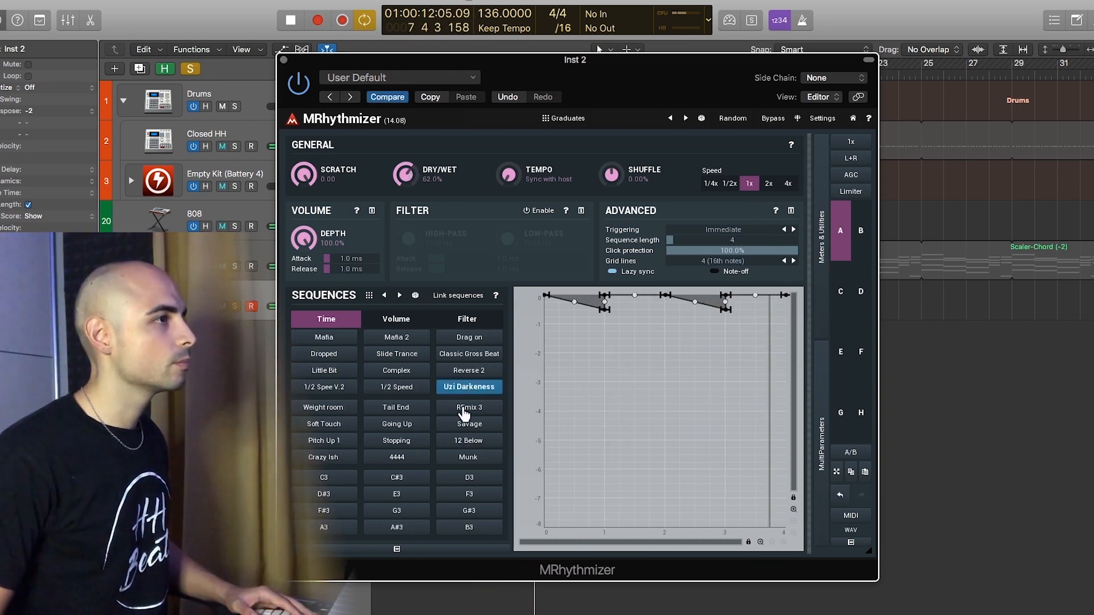
{"action": "left_click", "coordinate": [460, 373]}
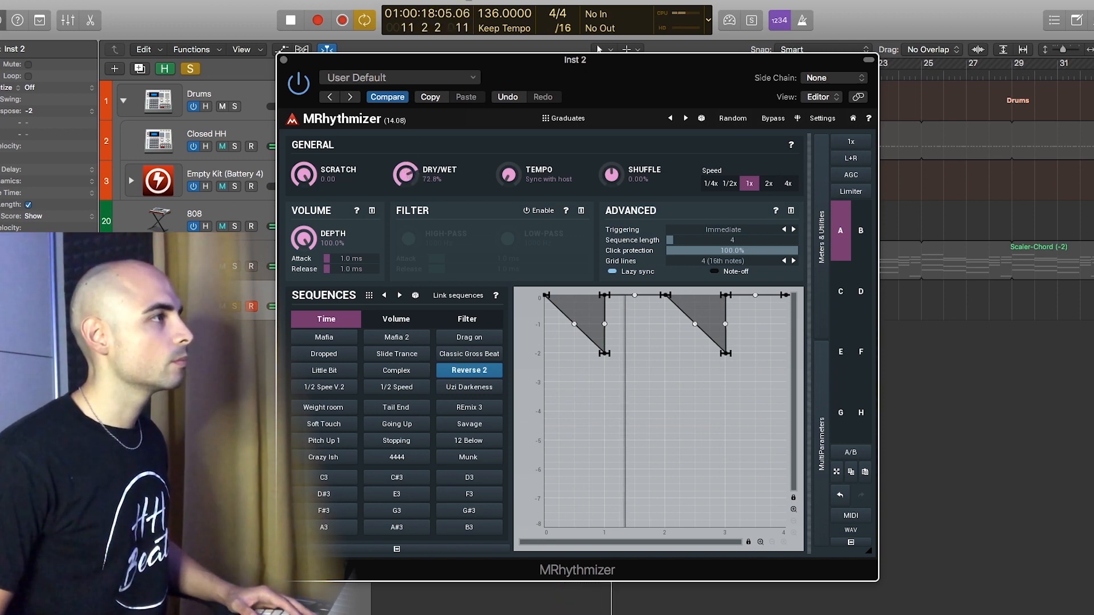
{"action": "left_click", "coordinate": [194, 68]}
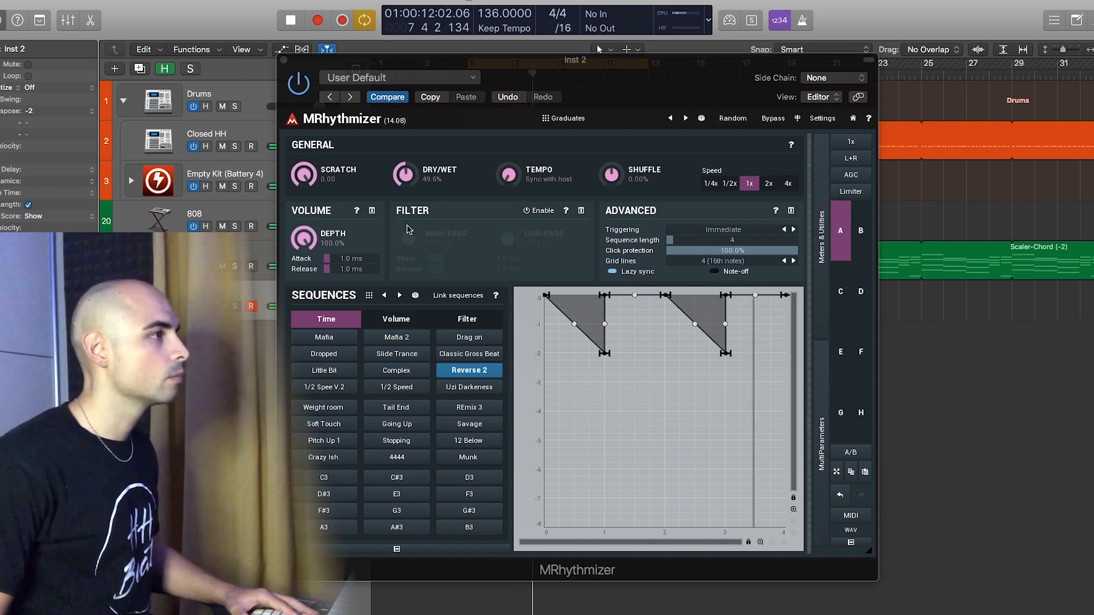
{"action": "left_click", "coordinate": [324, 387]}
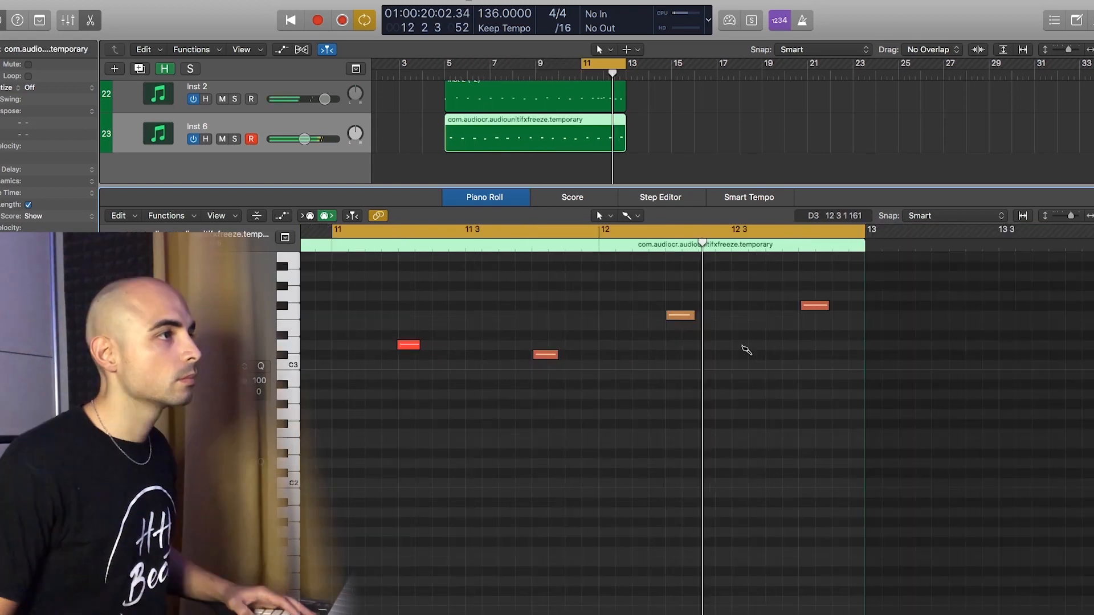
Add a D3 note on beat 3 of bar 12 in the Inst 6 melody region.
{"action": "left_click", "coordinate": [742, 354]}
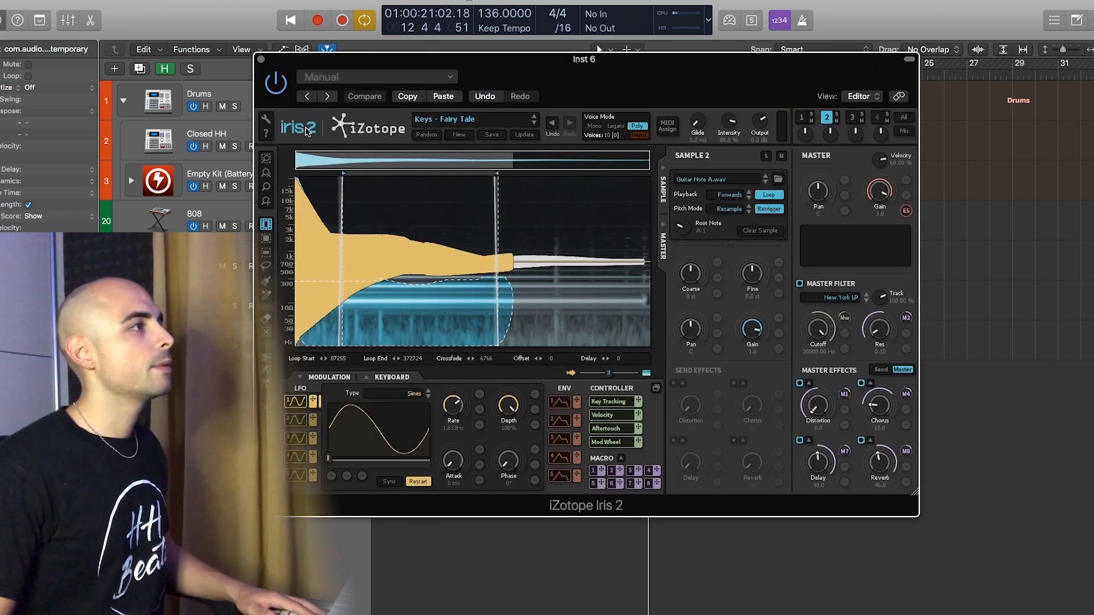
{"action": "left_click_drag", "start_coordinate": [534, 75], "coordinate": [581, 80]}
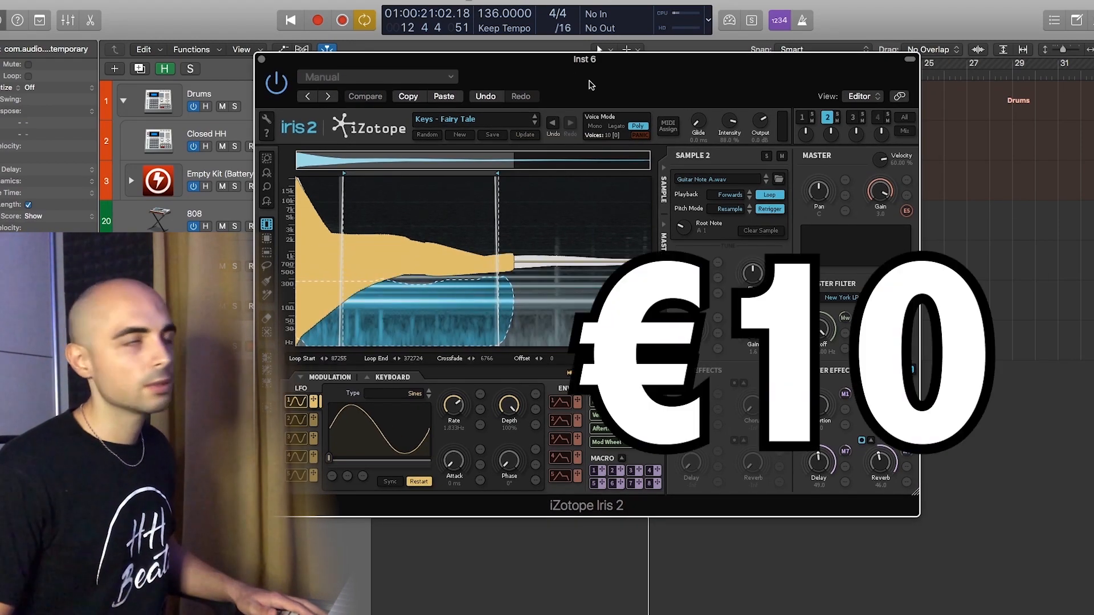
{"action": "mouse_move", "coordinate": [598, 82]}
{"action": "left_mouse_down"}
{"action": "mouse_move", "coordinate": [621, 100]}
{"action": "mouse_move", "coordinate": [621, 85]}
{"action": "mouse_move", "coordinate": [591, 77]}
{"action": "left_mouse_up"}
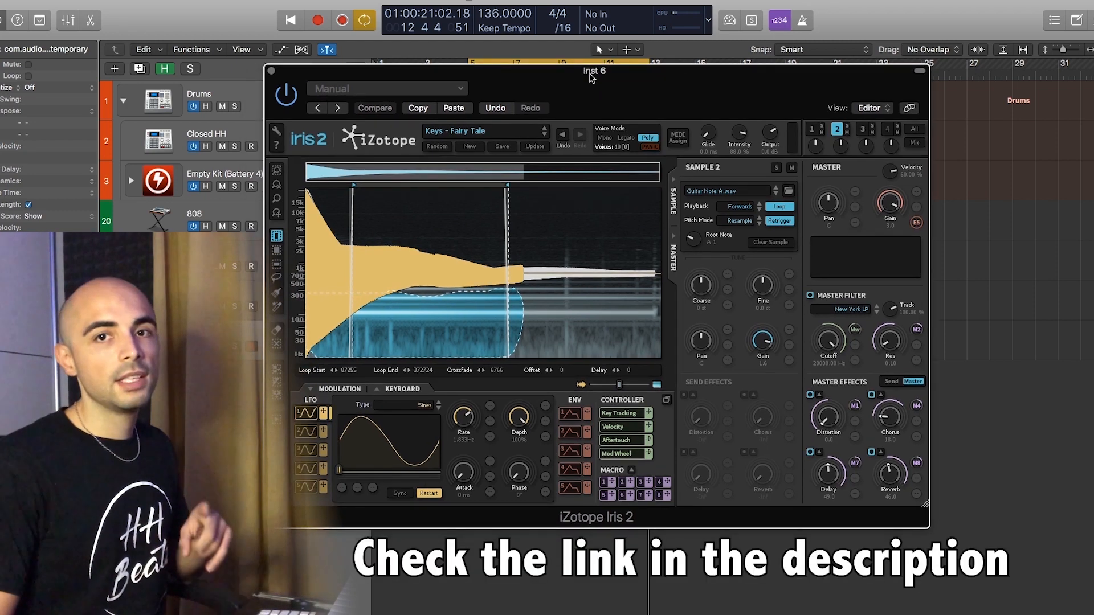